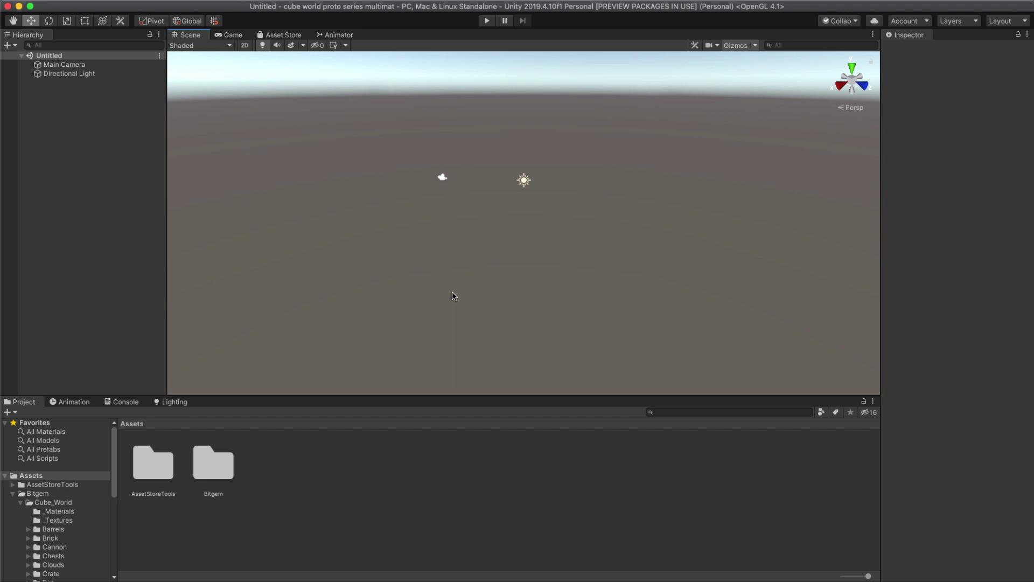
Step: Open the Minecraft Dungeon Entrance scene from the project's Assets/Bitgem/Scenes folder
click(70, 1)
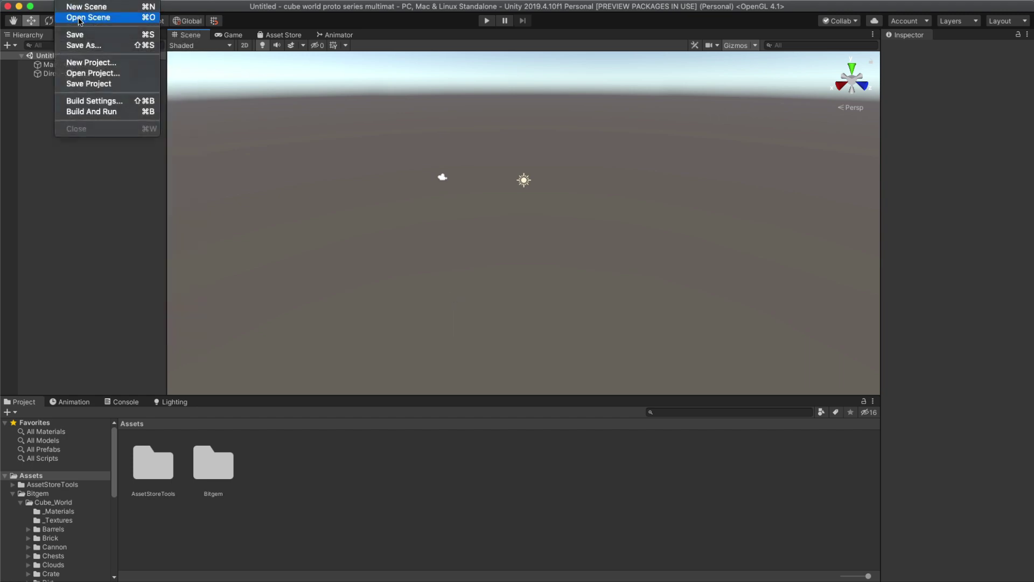
click(83, 18)
drag(987, 144, 581, 124)
click(703, 148)
click(805, 149)
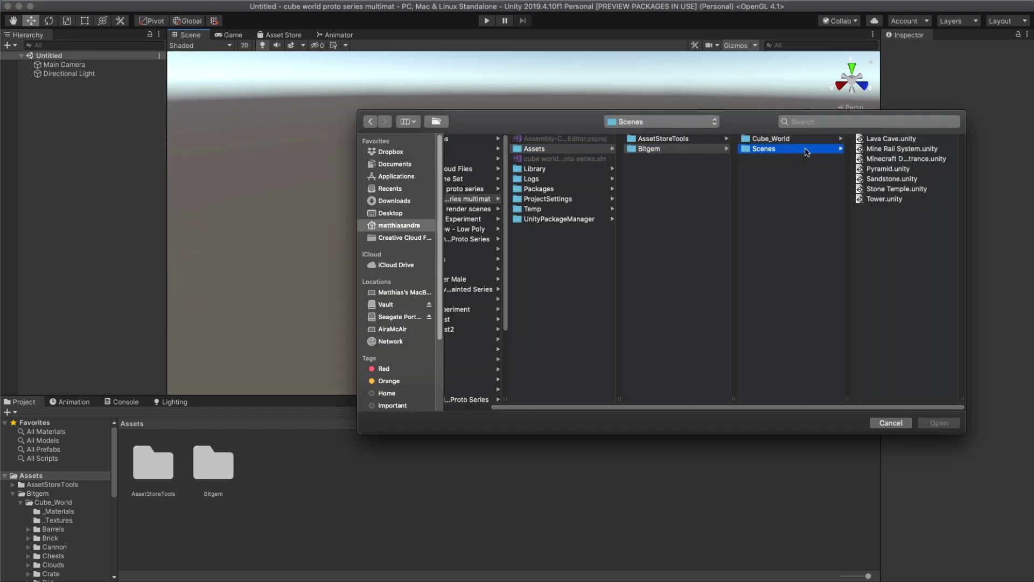
double_click(894, 158)
alt+drag(232, 246, 568, 201)
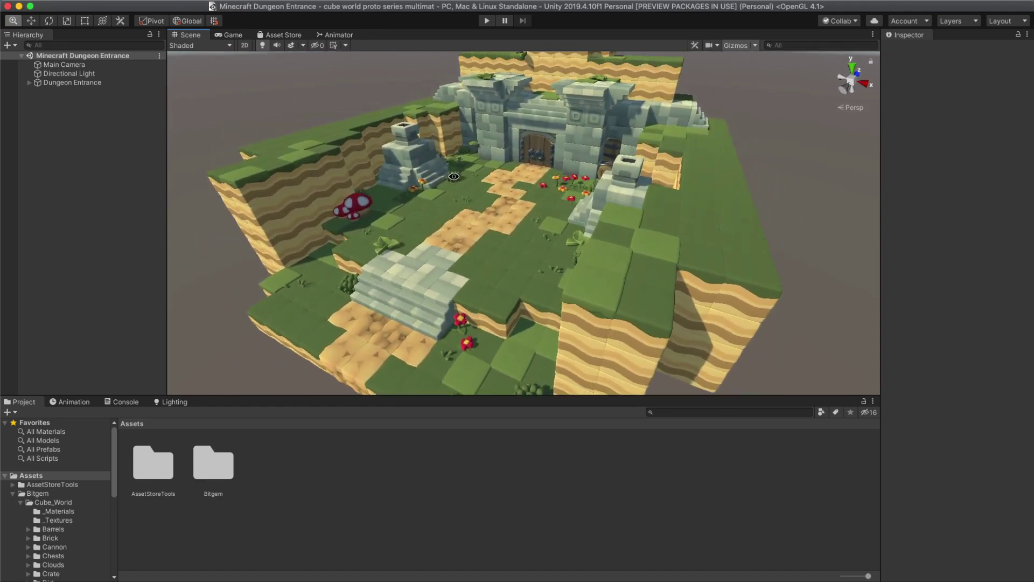
alt+right_drag(454, 176, 487, 193)
alt+drag(487, 194, 471, 205)
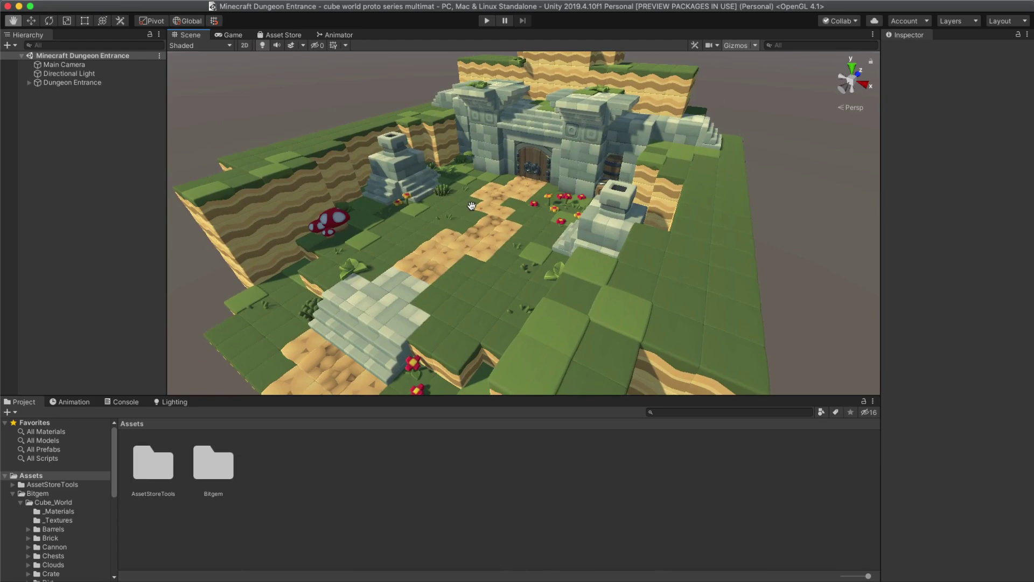
key(w)
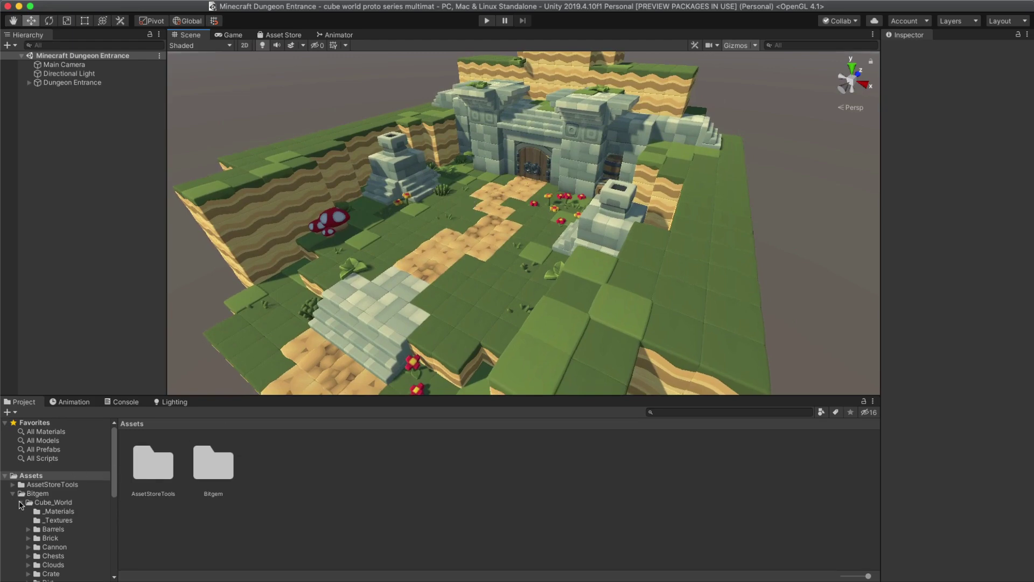
Step: Collapse the Cube_World folder, and find and install the Universal RP 7.3.1 package from the Unity Registry
click(21, 503)
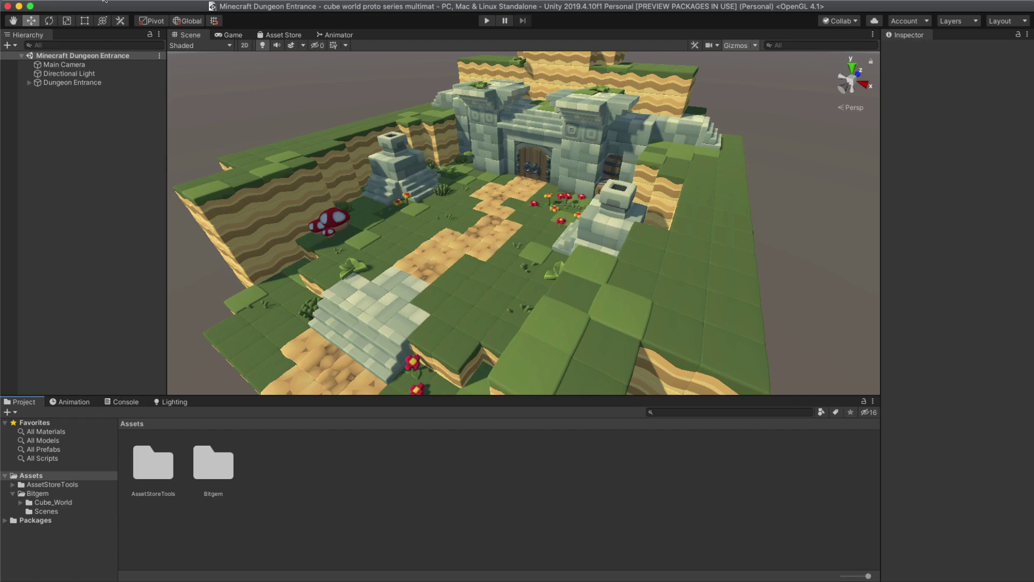
click(331, 1)
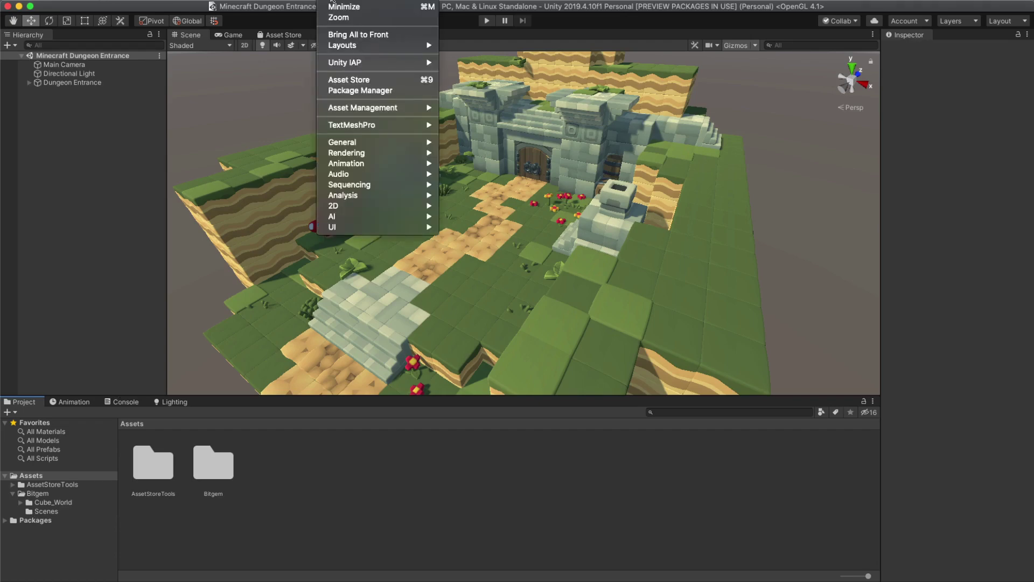
click(348, 92)
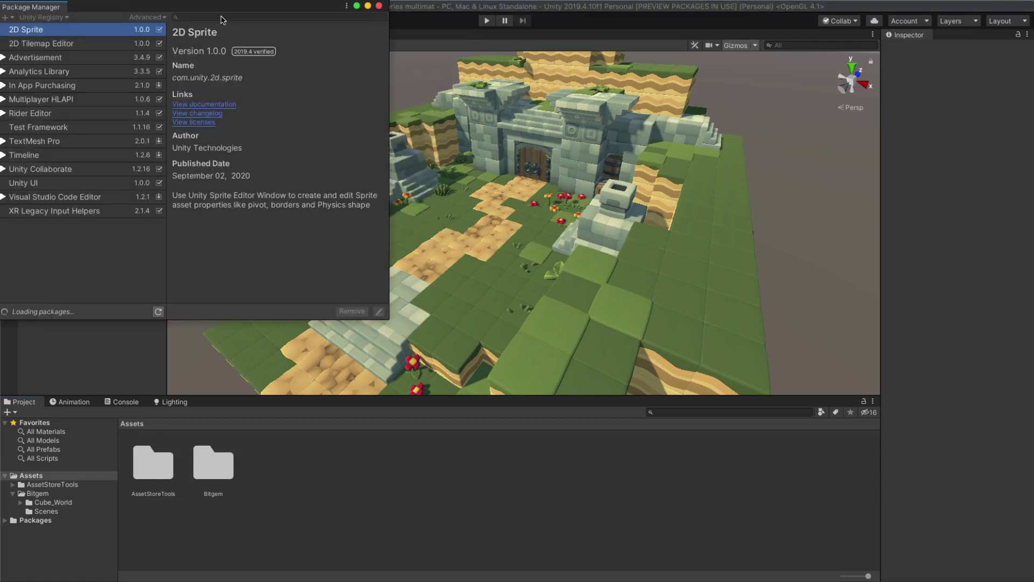
click(218, 16)
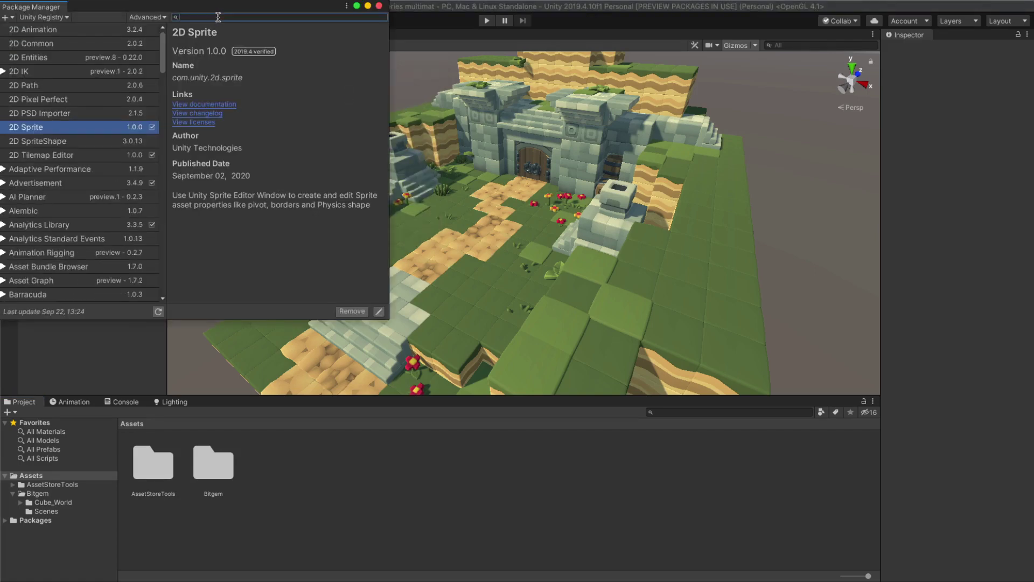
text(universal)
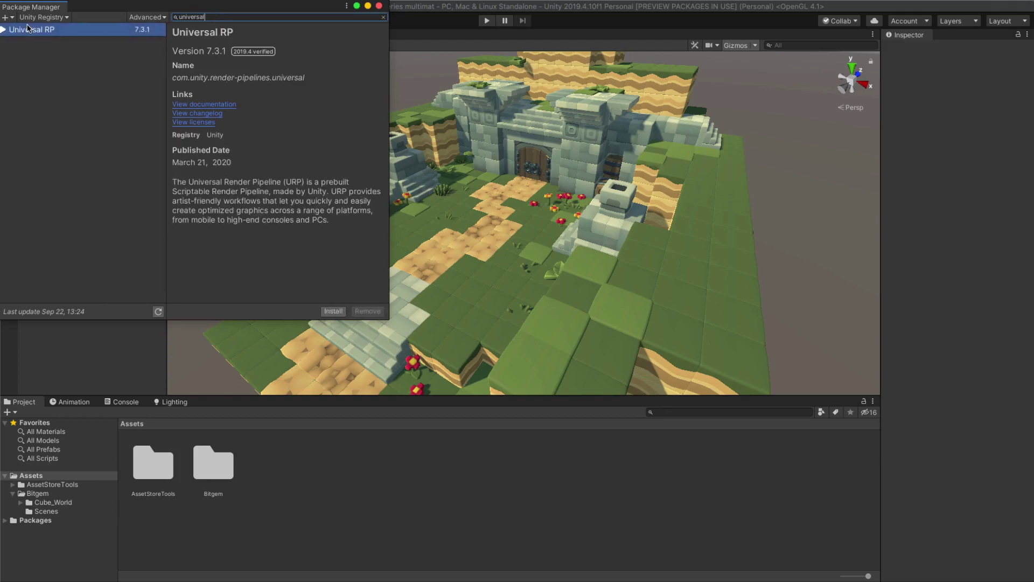
click(334, 311)
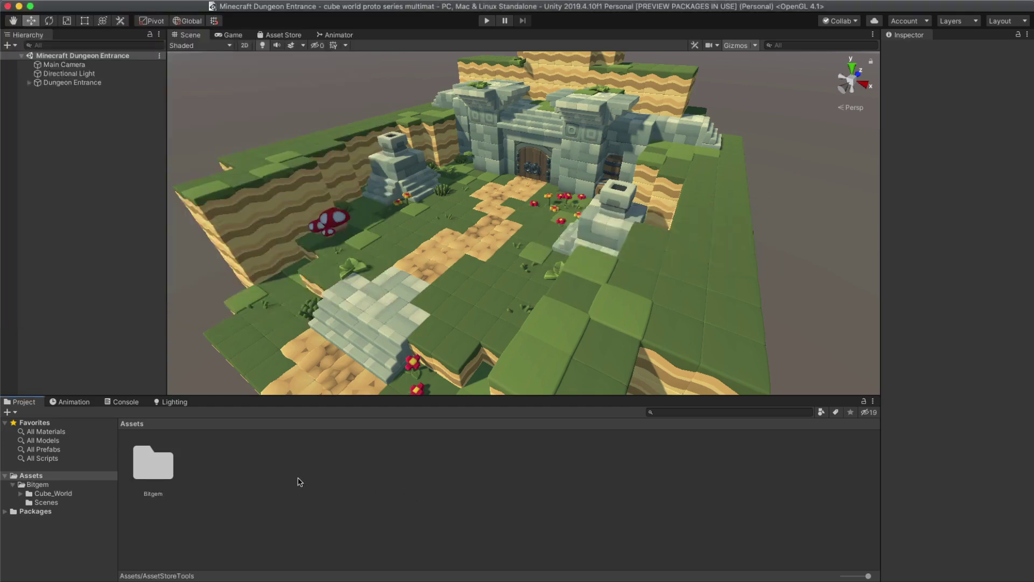
Step: Create a Universal Render Pipeline asset with a Forward Renderer in the Assets folder
right_click(300, 482)
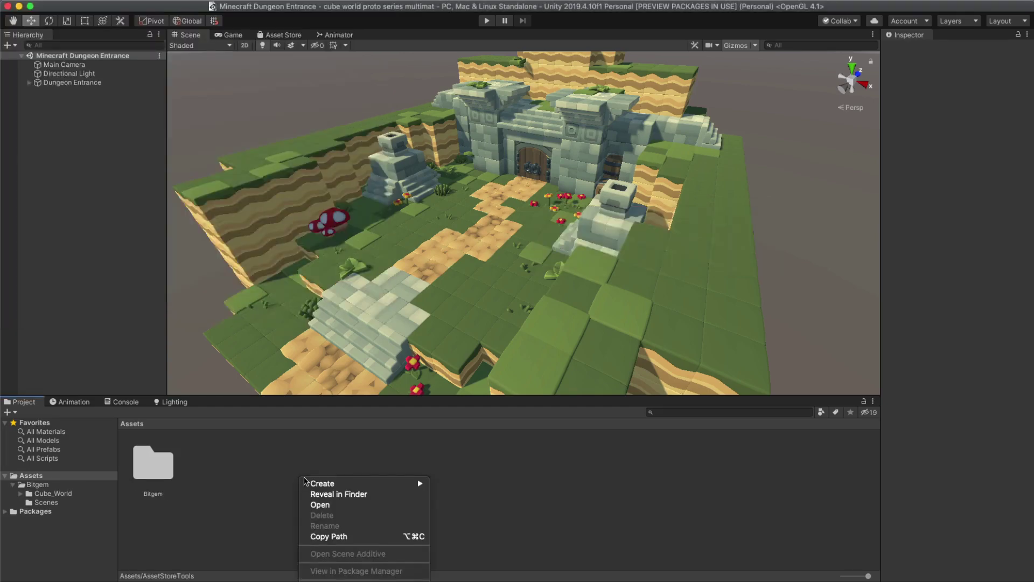
mouse_move(320, 485)
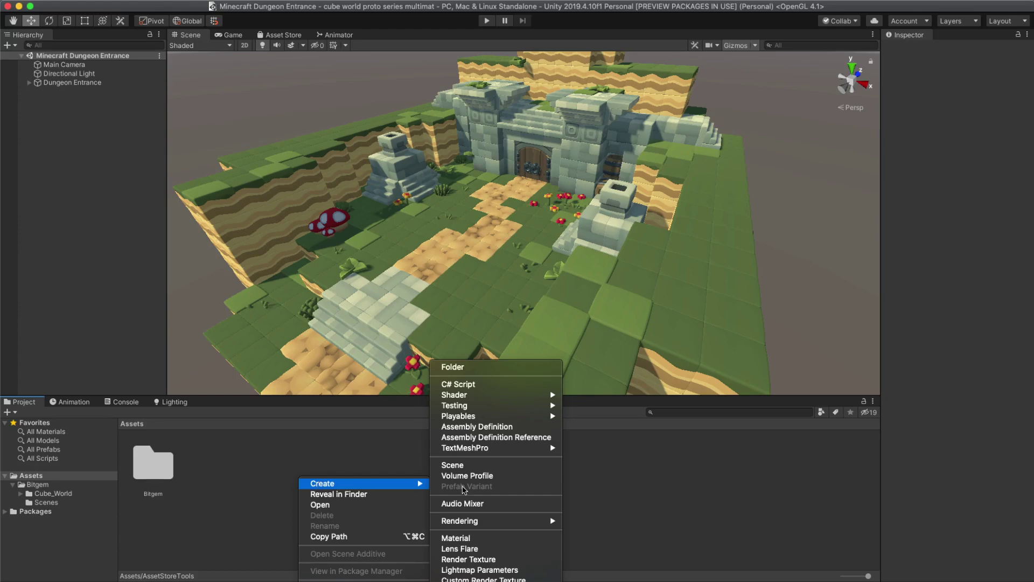
mouse_move(496, 520)
mouse_move(599, 522)
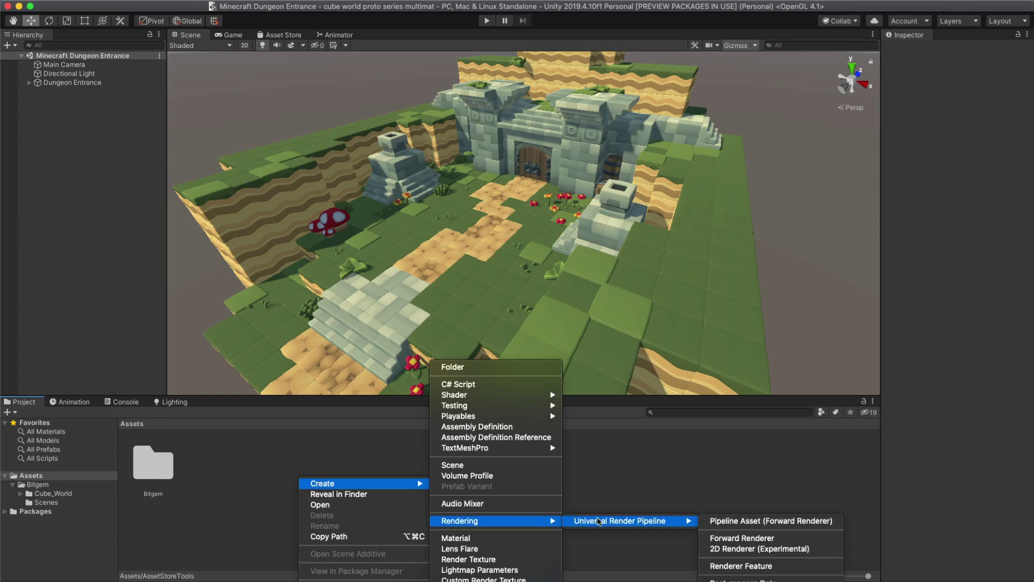
click(718, 521)
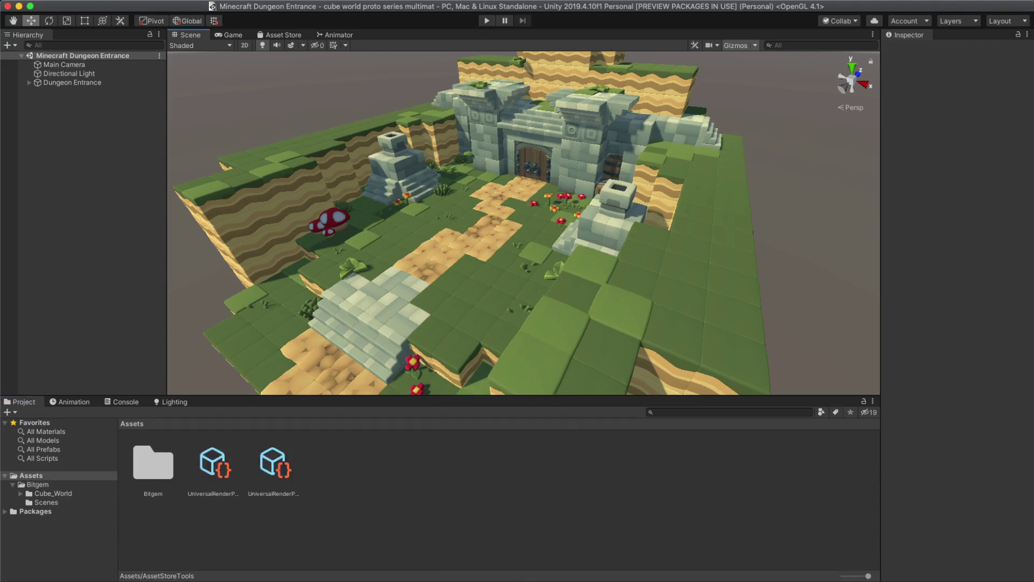
Step: Assign UniversalRenderPipelineAsset as the Scriptable Render Pipeline in the project's Graphics settings
click(90, 0)
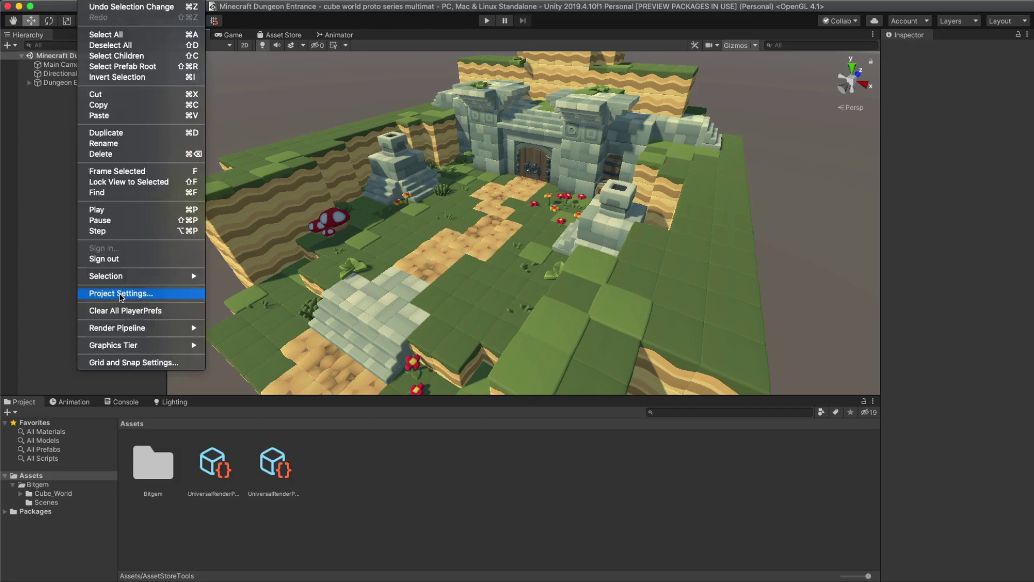
click(120, 293)
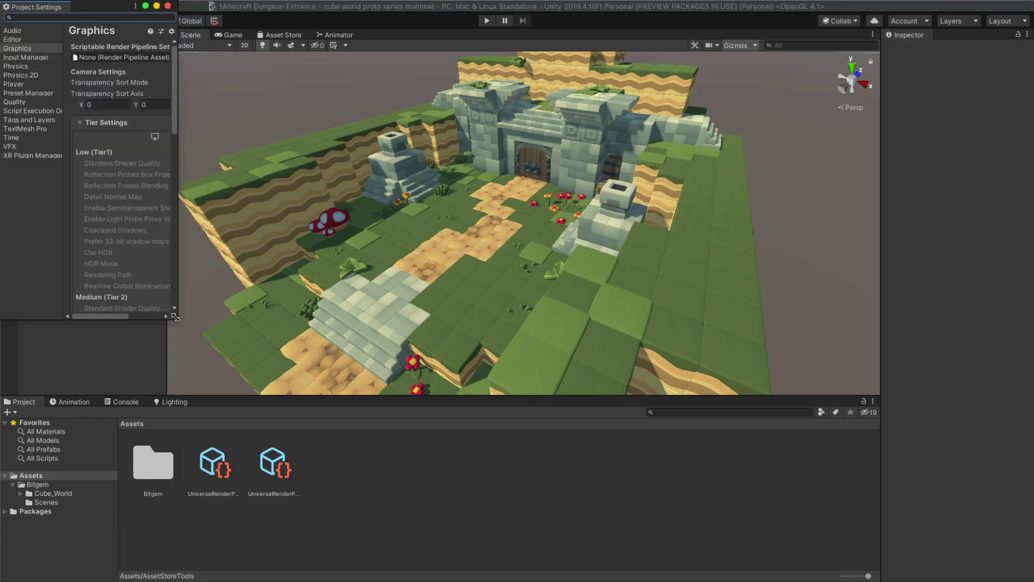
drag(175, 318, 383, 376)
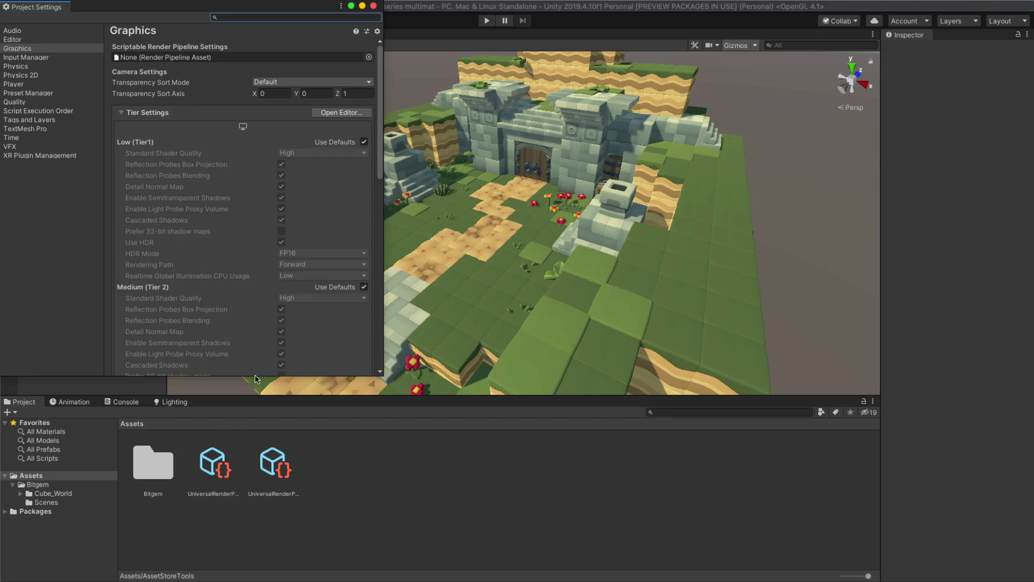
click(369, 57)
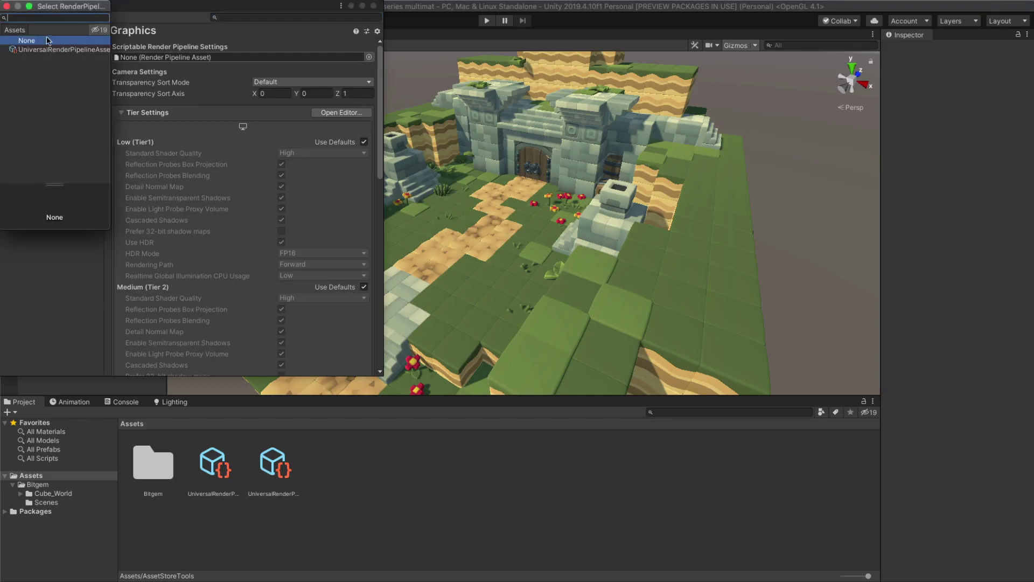
click(33, 51)
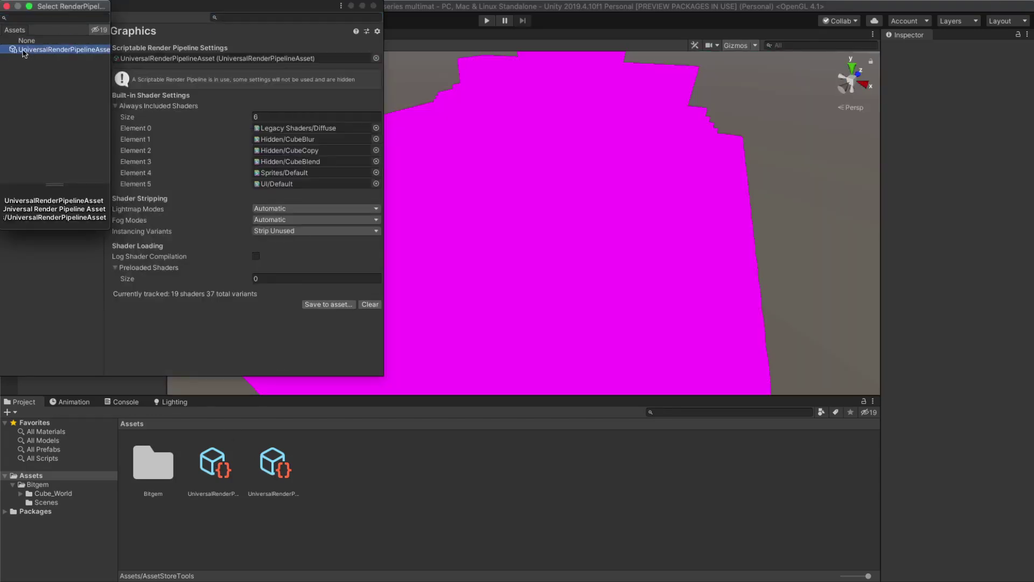
click(419, 105)
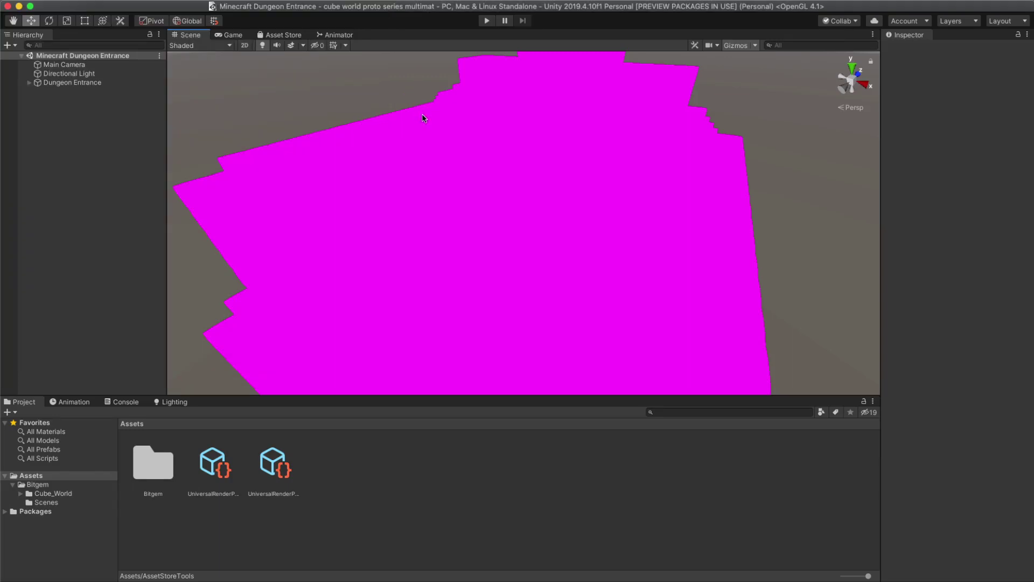
Step: Upgrade all project materials to UniversalRP materials and accept overwriting the existing ones
click(87, 0)
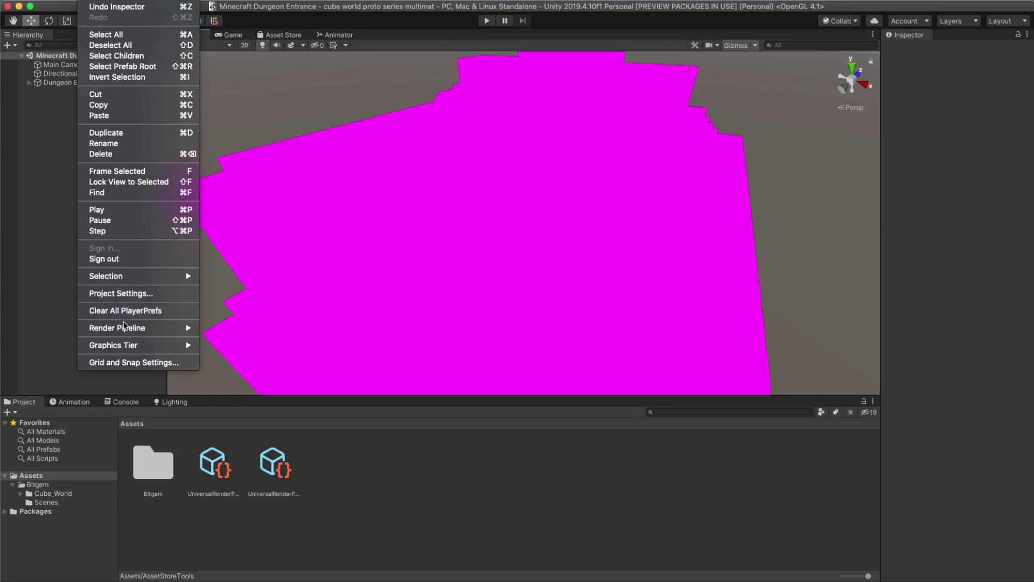
mouse_move(124, 329)
mouse_move(218, 346)
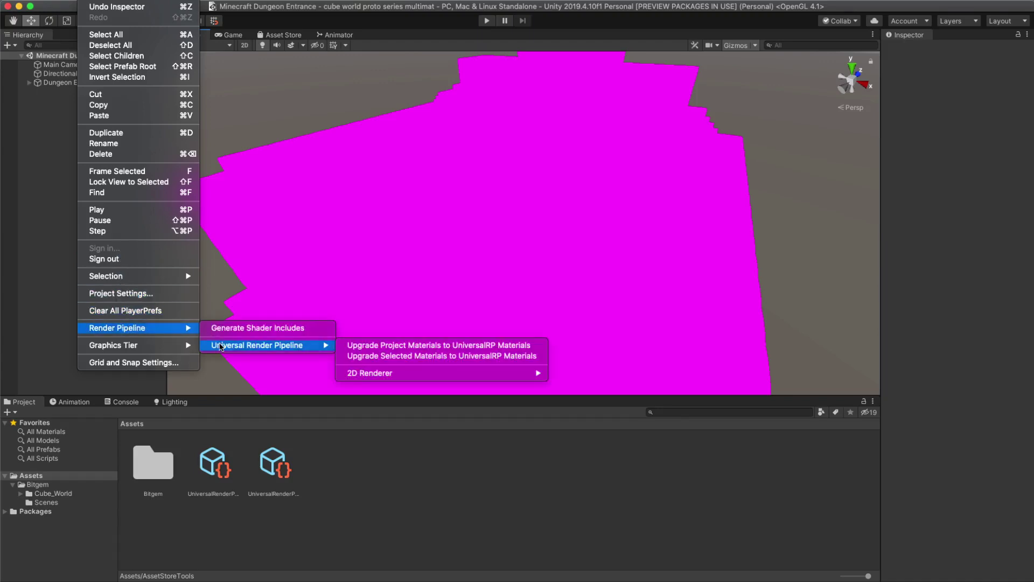
click(386, 346)
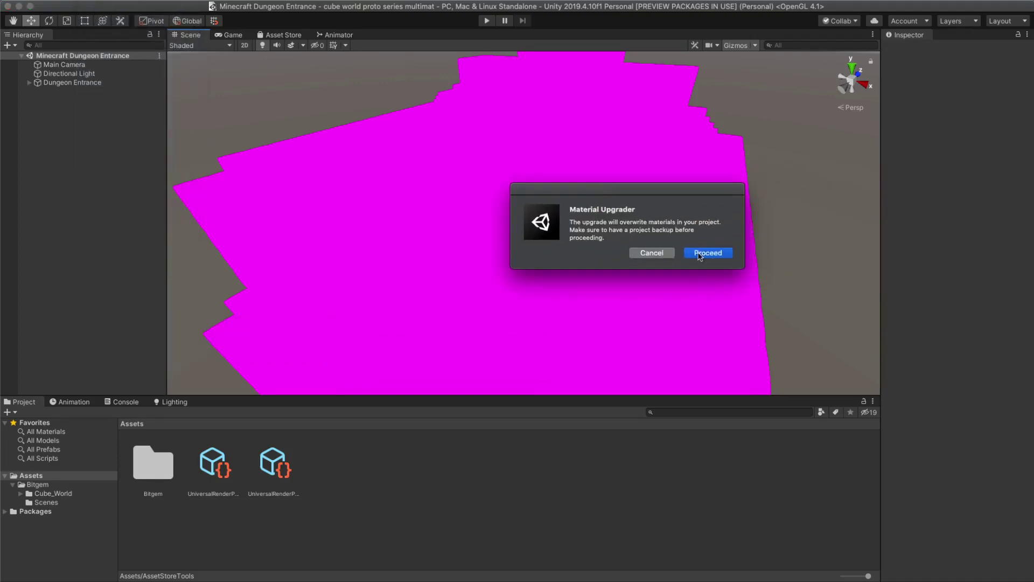
click(706, 253)
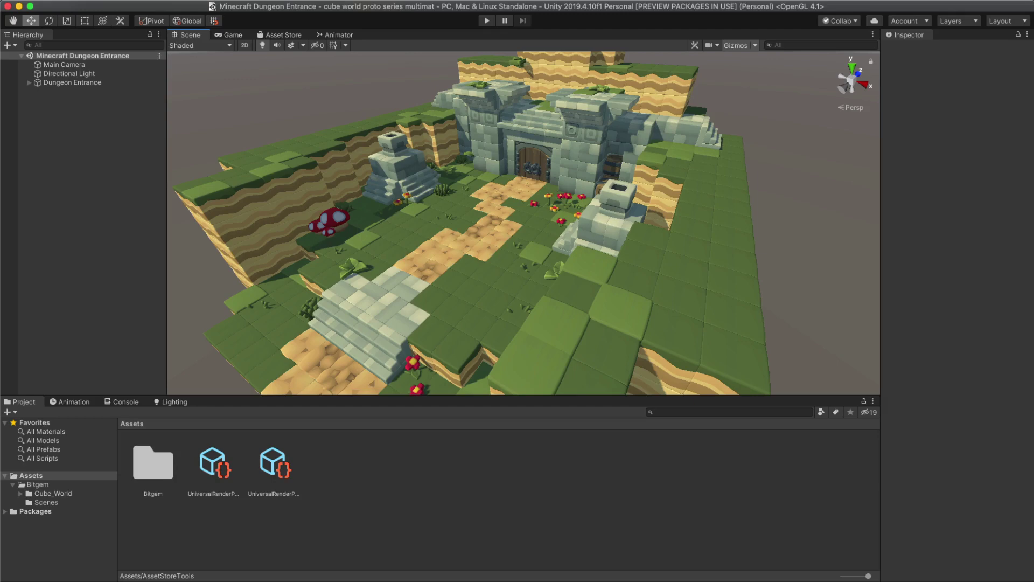
Step: Import the custom package proto_multicolor_mat.unitypackage from the Desktop into the project
click(360, 7)
click(124, 1)
mouse_move(152, 122)
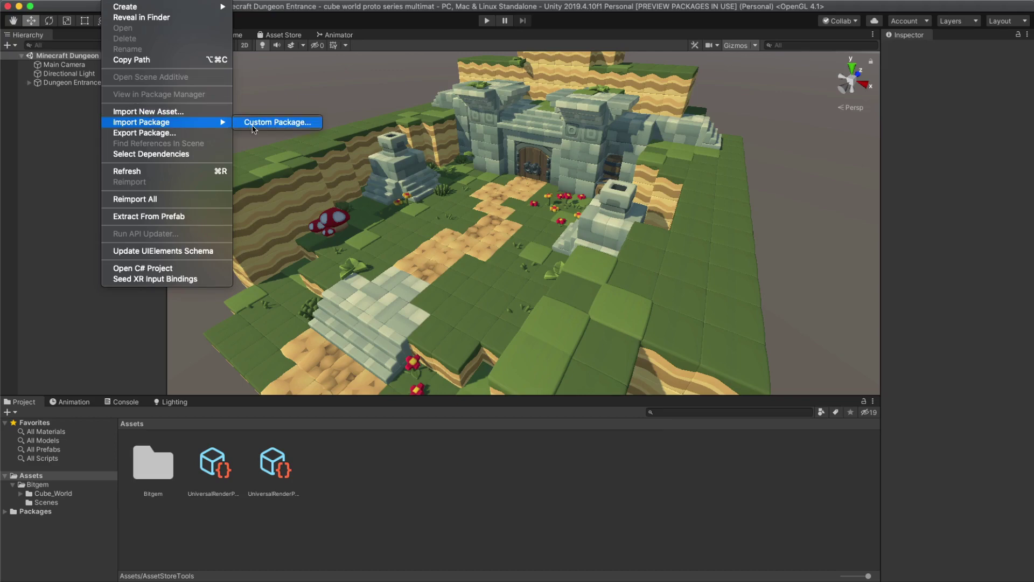
click(273, 123)
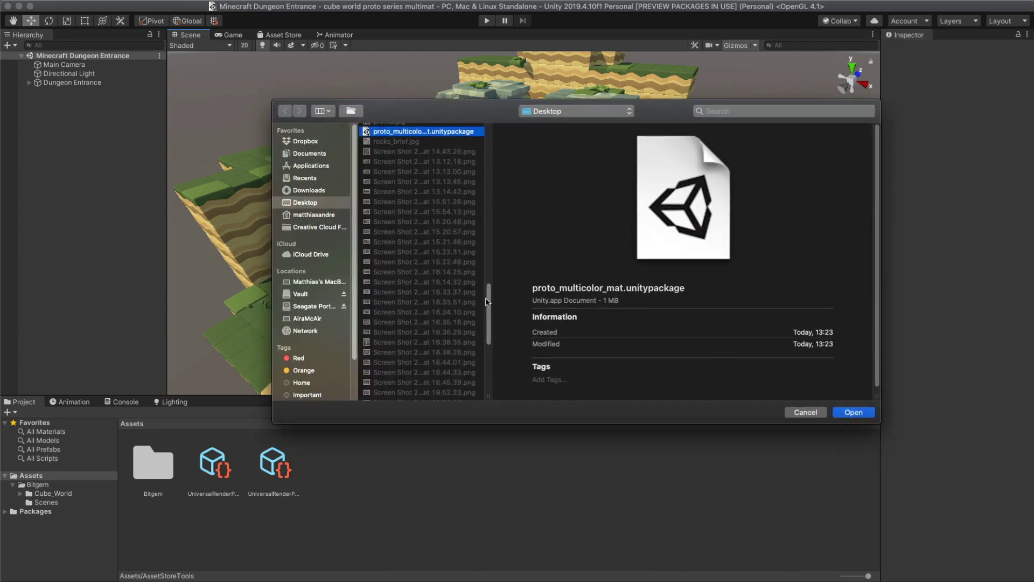
scroll(487, 302, up, 3)
drag(489, 394, 563, 394)
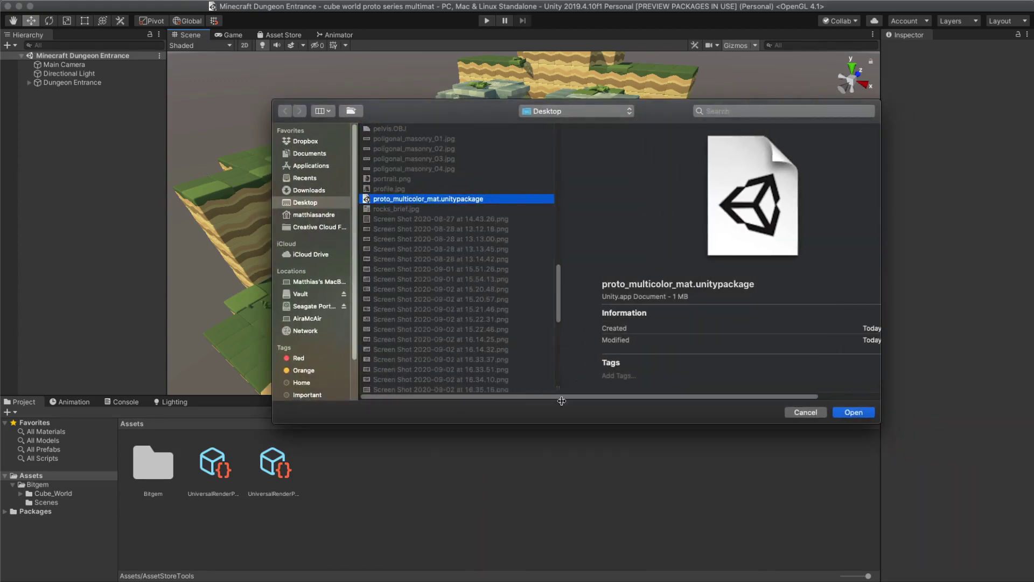
click(864, 413)
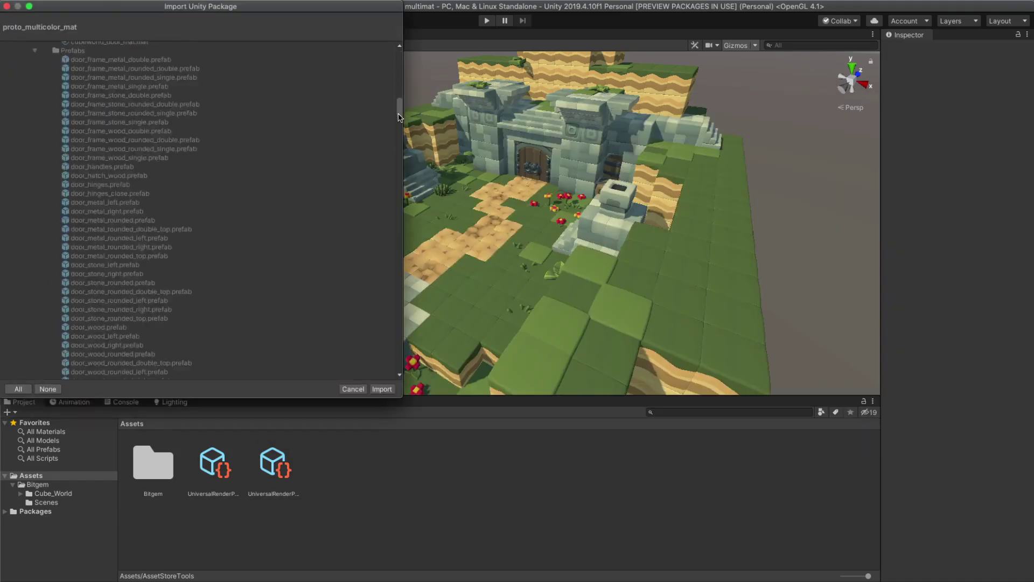
drag(399, 117, 389, 366)
click(382, 389)
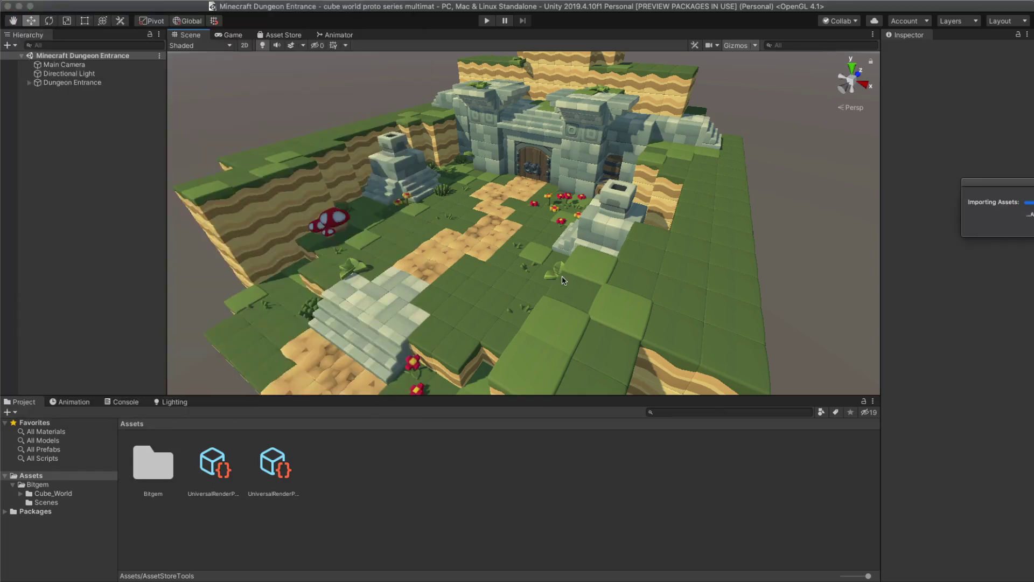
Step: Select the Modular Selected material in Bitgem/Multicolor/Assets and review its full list of color properties
click(43, 512)
click(335, 462)
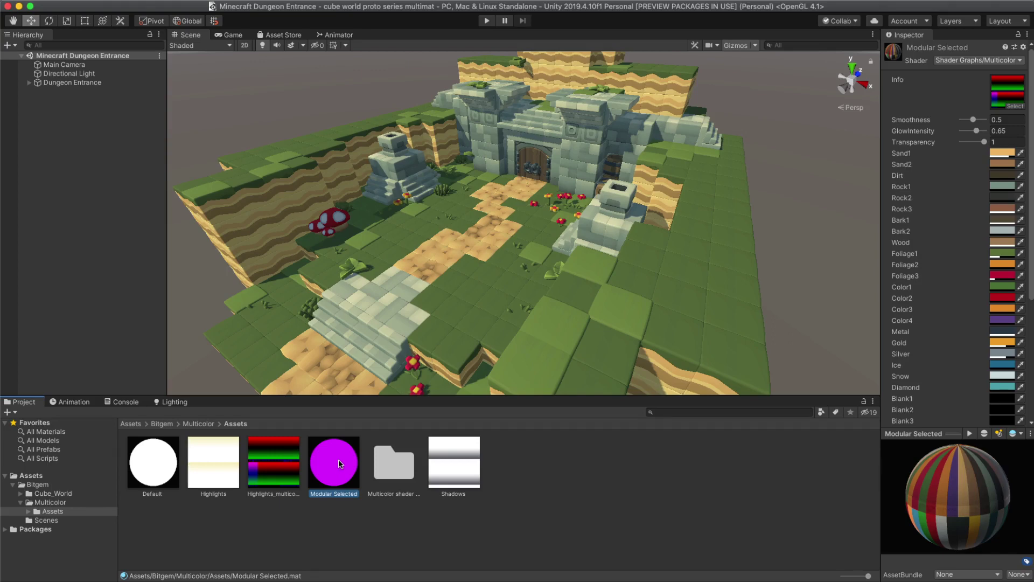
scroll(940, 307, down, 5)
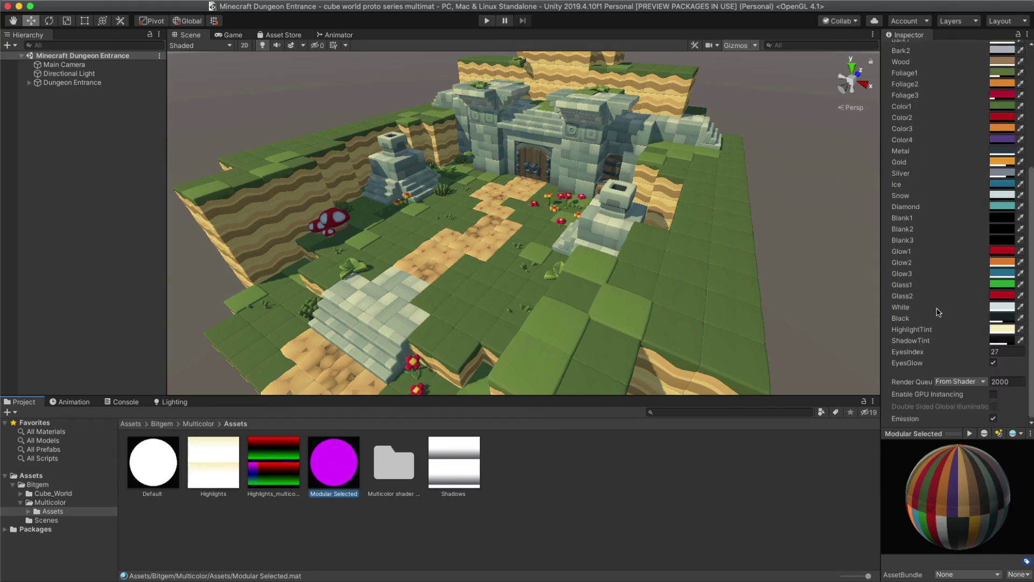
scroll(934, 316, up, 5)
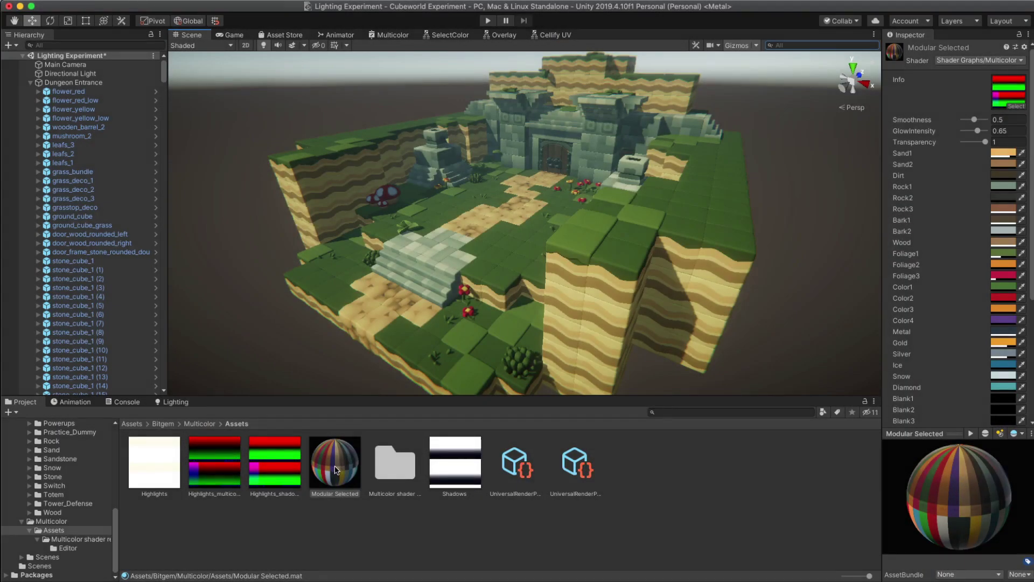
Step: Apply the Modular Selected material to a front sand block and set its Sand1 color to pink (E764B8)
click(334, 468)
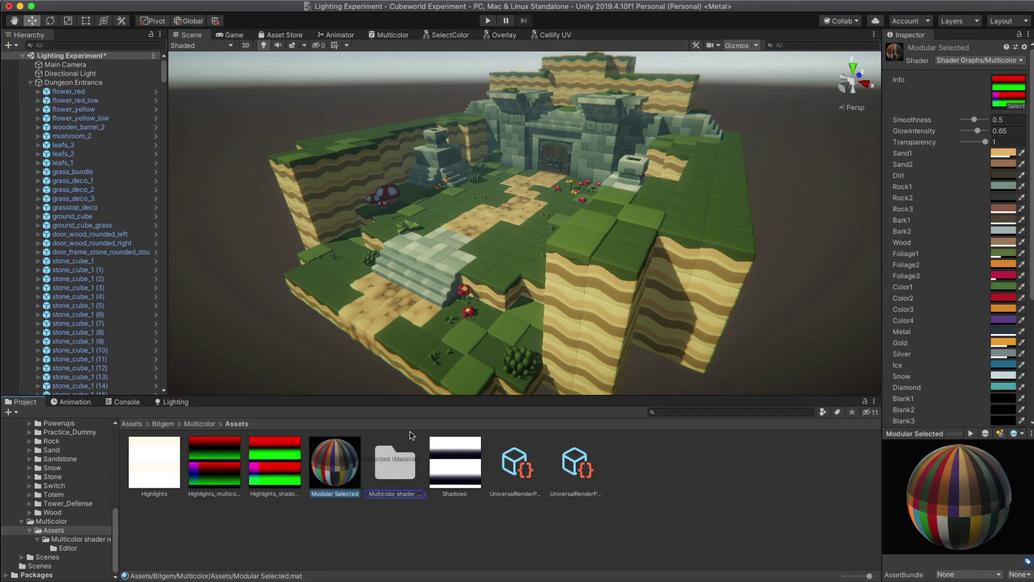
scroll(573, 300, up, 2)
click(1003, 153)
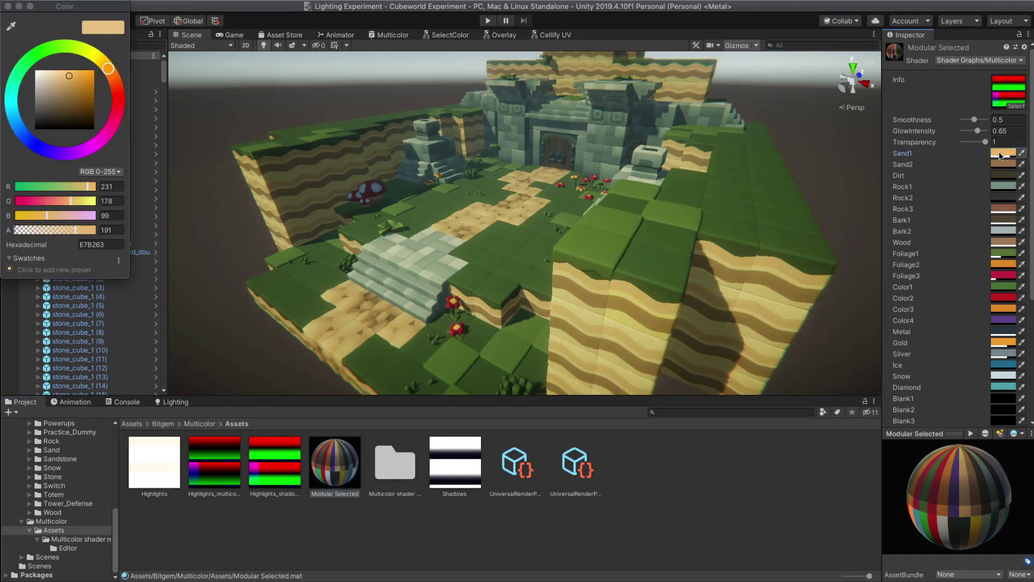
drag(114, 115, 107, 133)
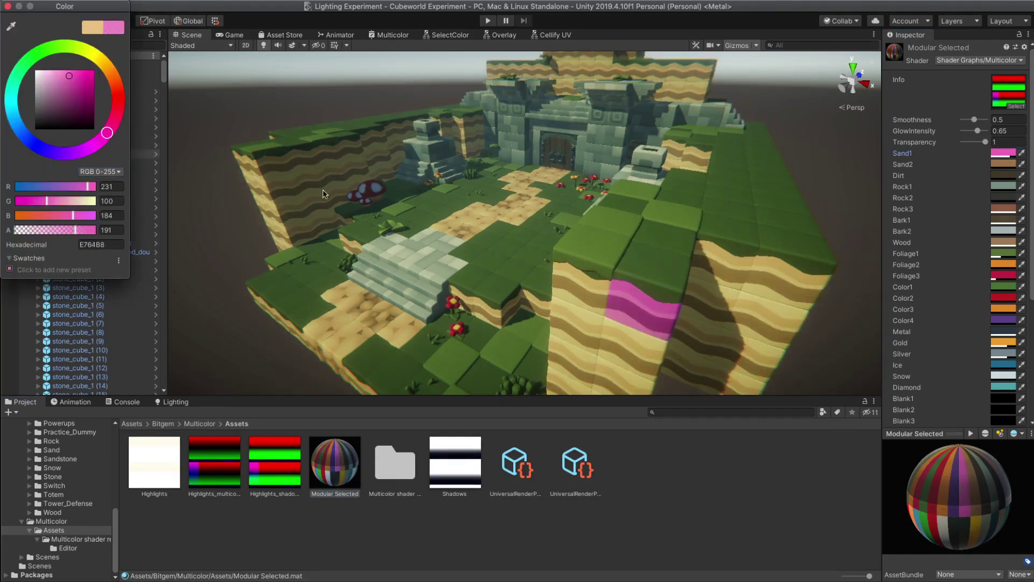
Step: Apply the Modular Selected material to the same block's lower-detail versions shown from farther viewing distances
scroll(453, 202, down, 5)
scroll(452, 209, down, 3)
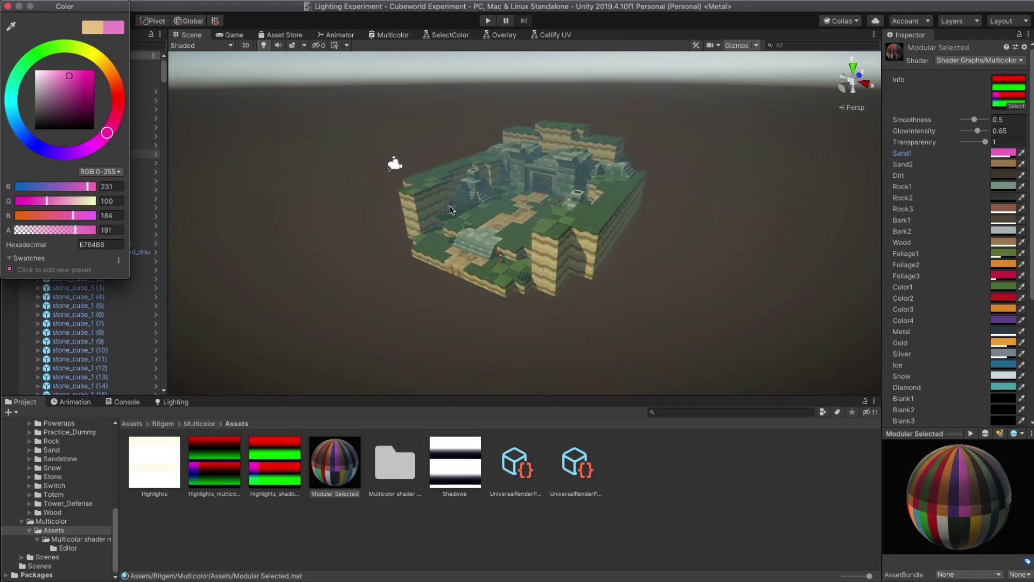
drag(335, 467, 554, 240)
scroll(478, 312, down, 3)
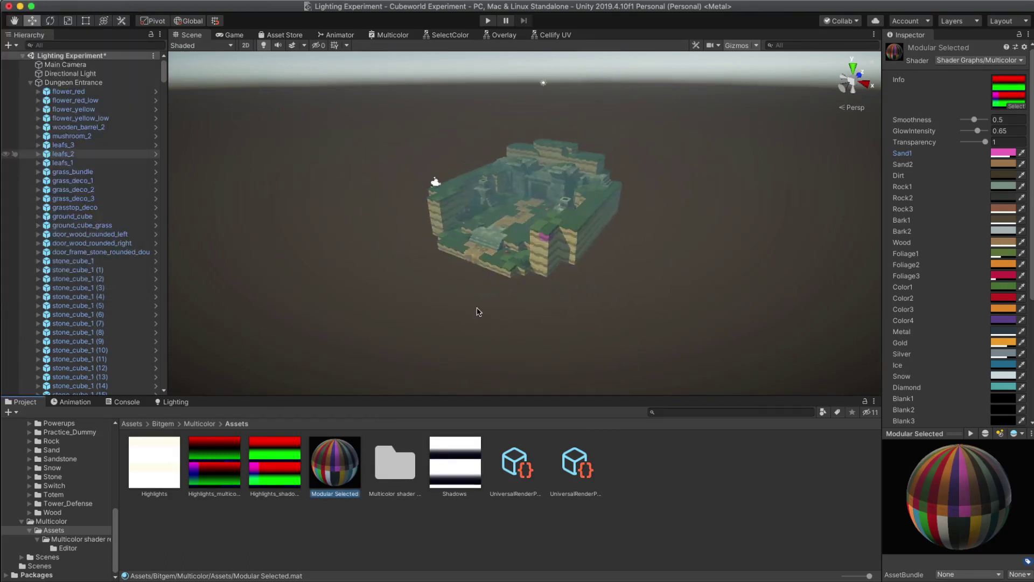
scroll(476, 311, down, 2)
drag(335, 462, 503, 273)
scroll(515, 289, up, 5)
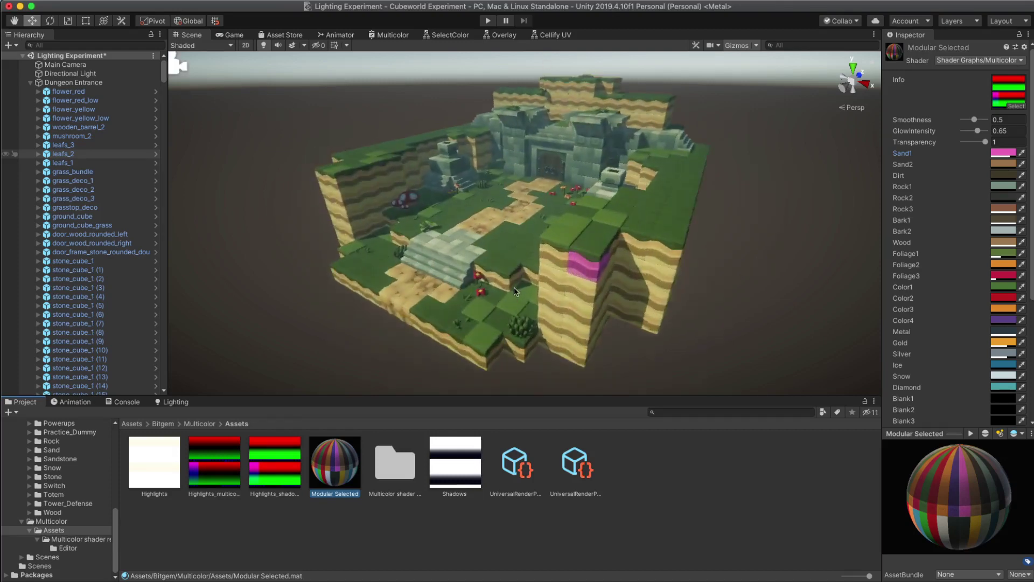
scroll(515, 291, up, 2)
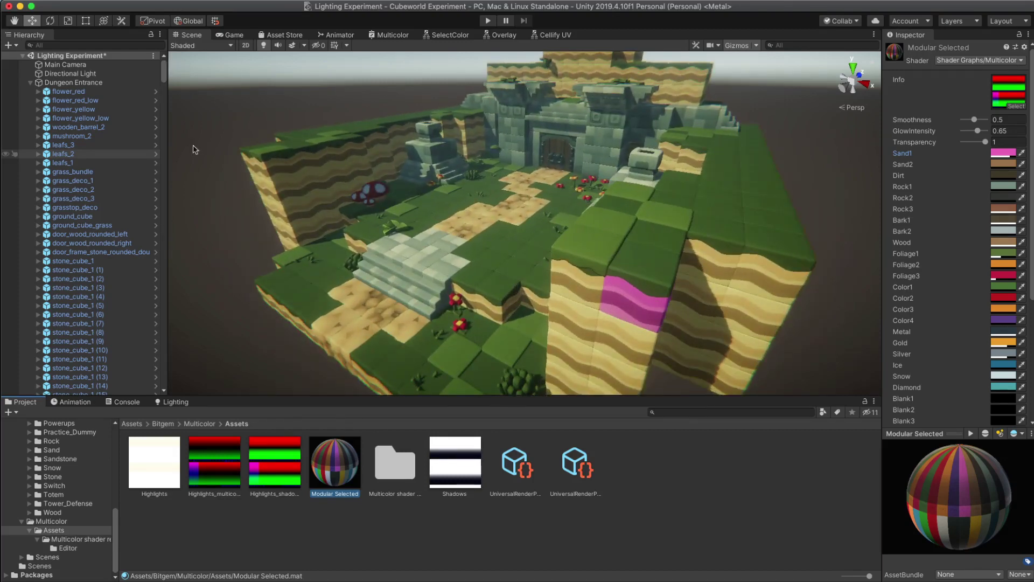
Step: Filter the scene hierarchy by meshrenderer and select every listed mesh object
click(63, 46)
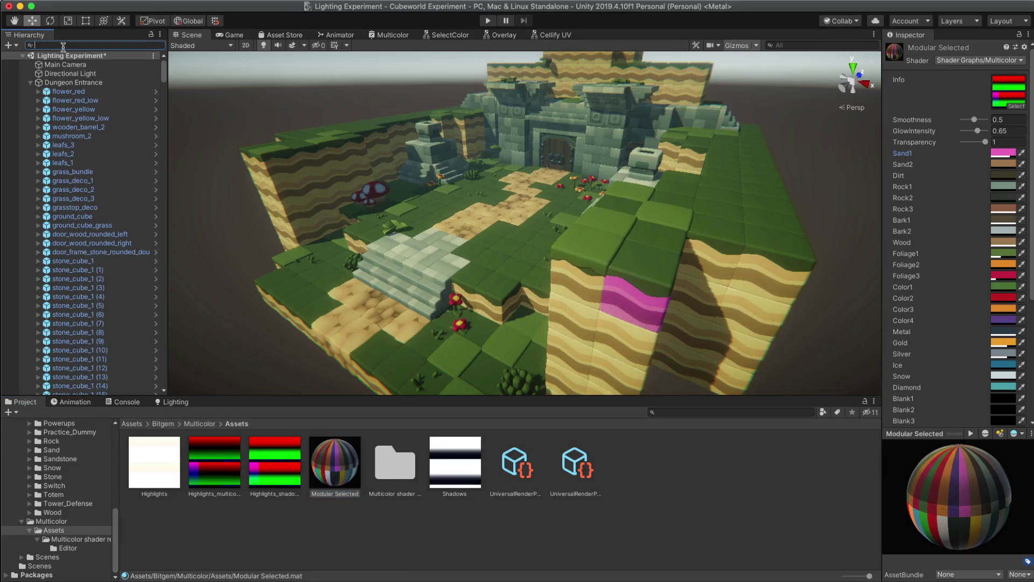
text(mesh)
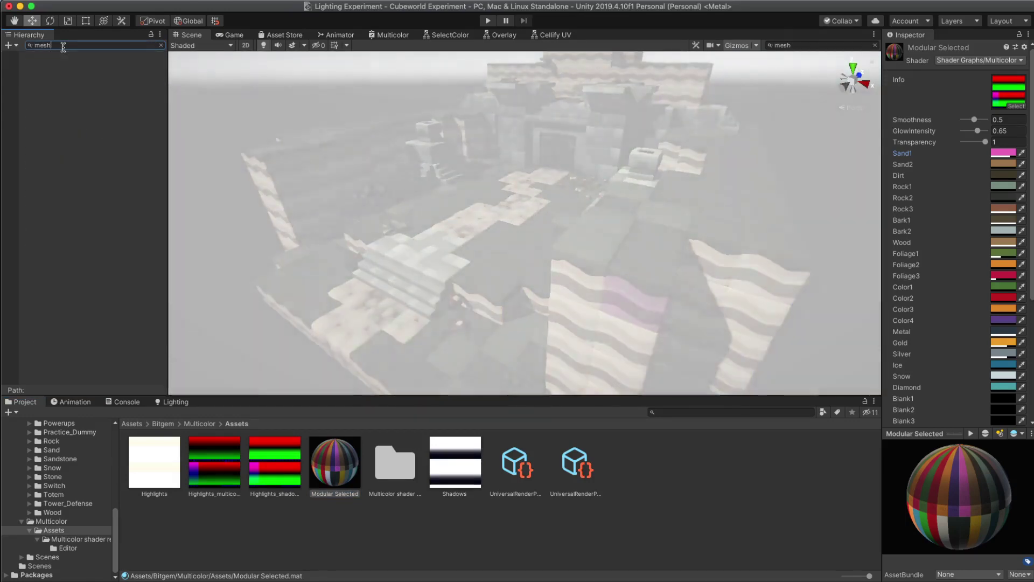
text(renderer)
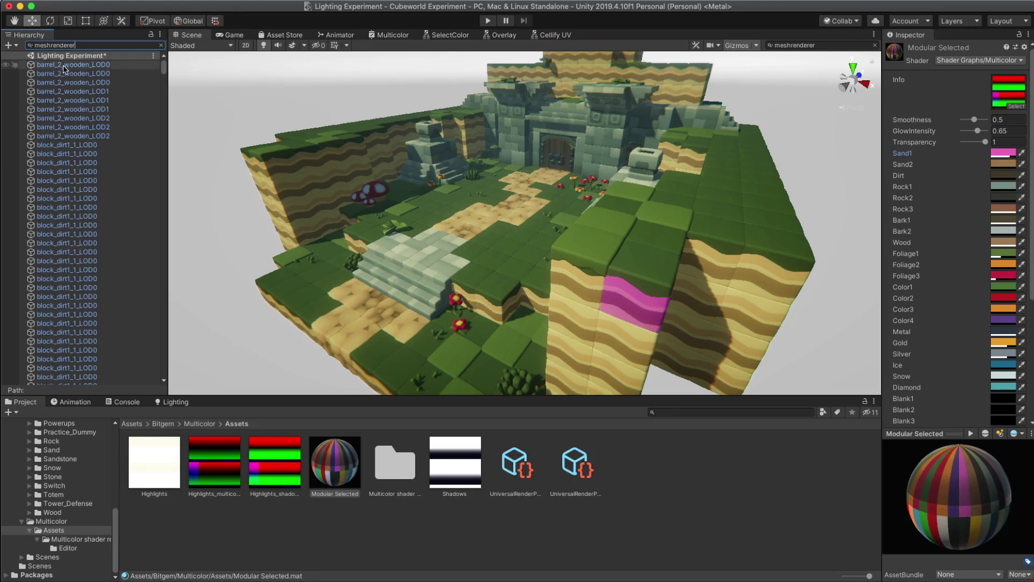
click(63, 66)
drag(164, 69, 165, 343)
shift+click(99, 350)
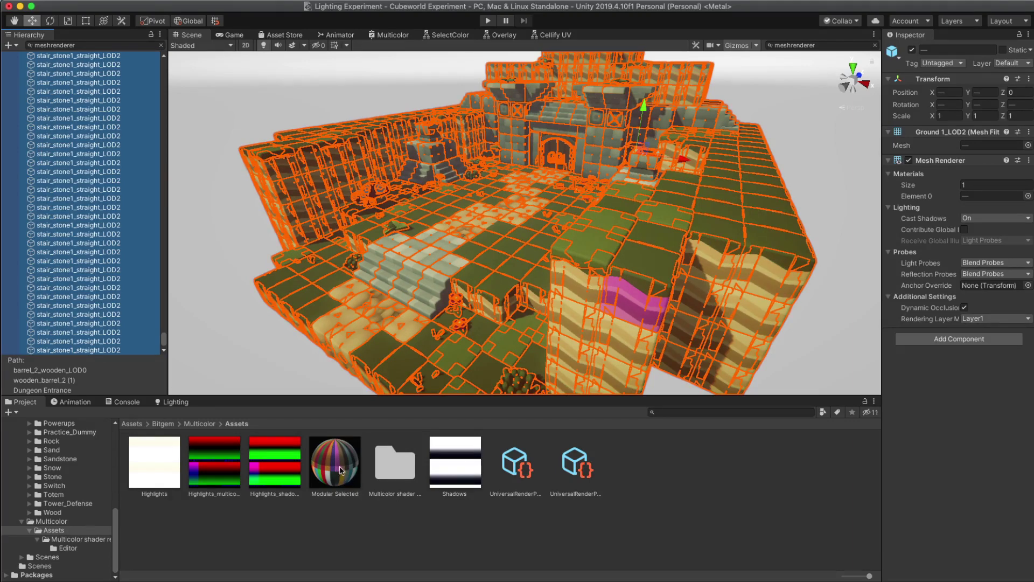
Step: Assign Modular Selected as the Element 0 material of all selected meshes and clear the hierarchy filter
drag(337, 469, 980, 199)
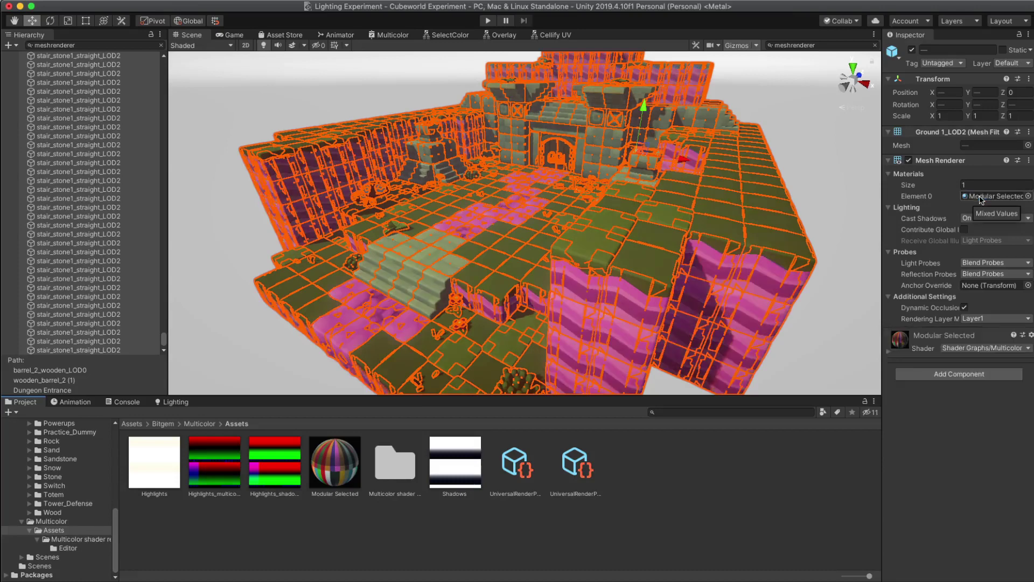
double_click(980, 200)
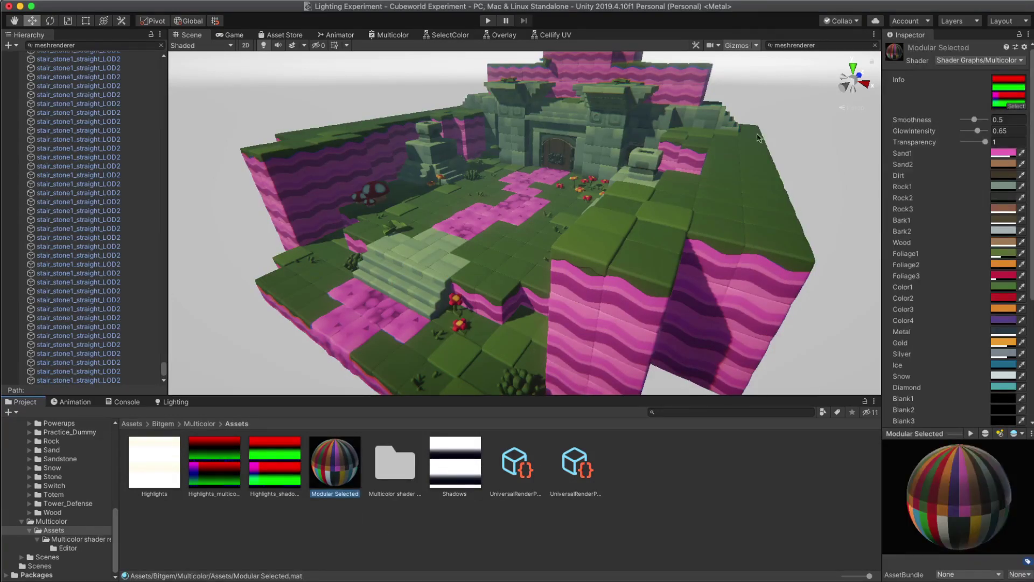
click(160, 45)
Step: Set the Sand1 color of Modular Selected back to a sandy orange (E7B064)
click(1003, 153)
click(111, 70)
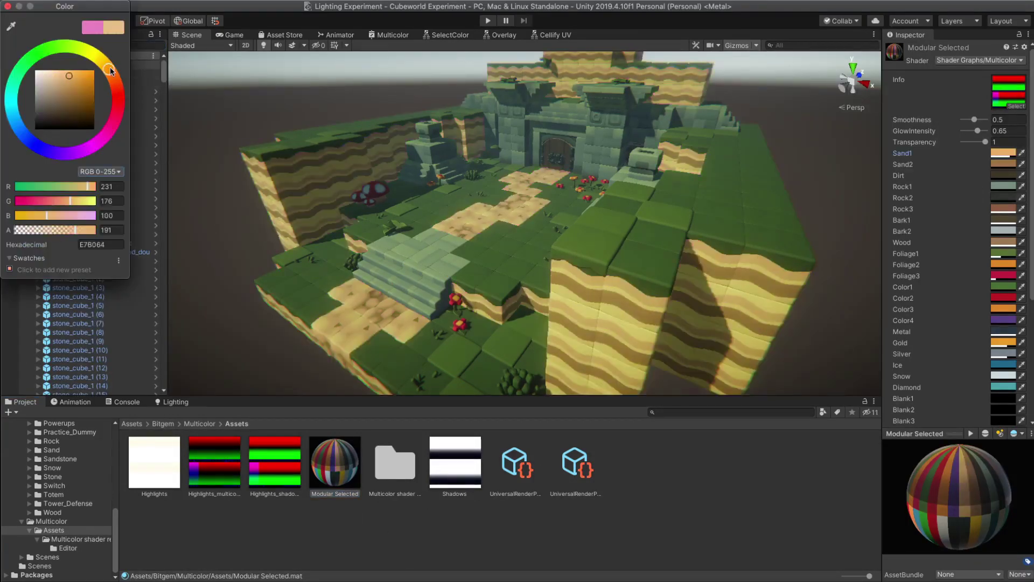
click(619, 539)
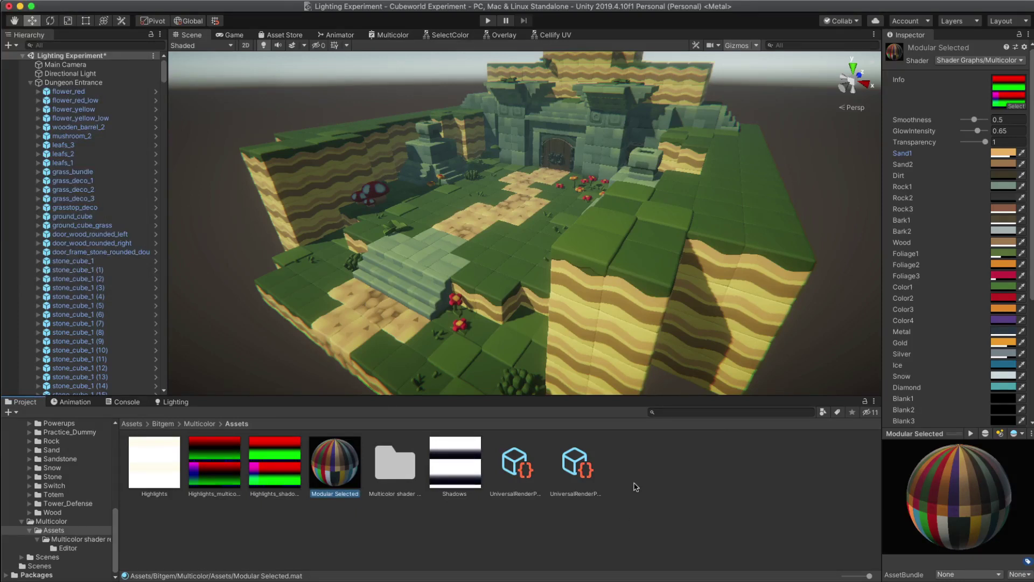
Step: Create a copy of the Modular Selected material and rename it as the cubeworld original version
click(1025, 47)
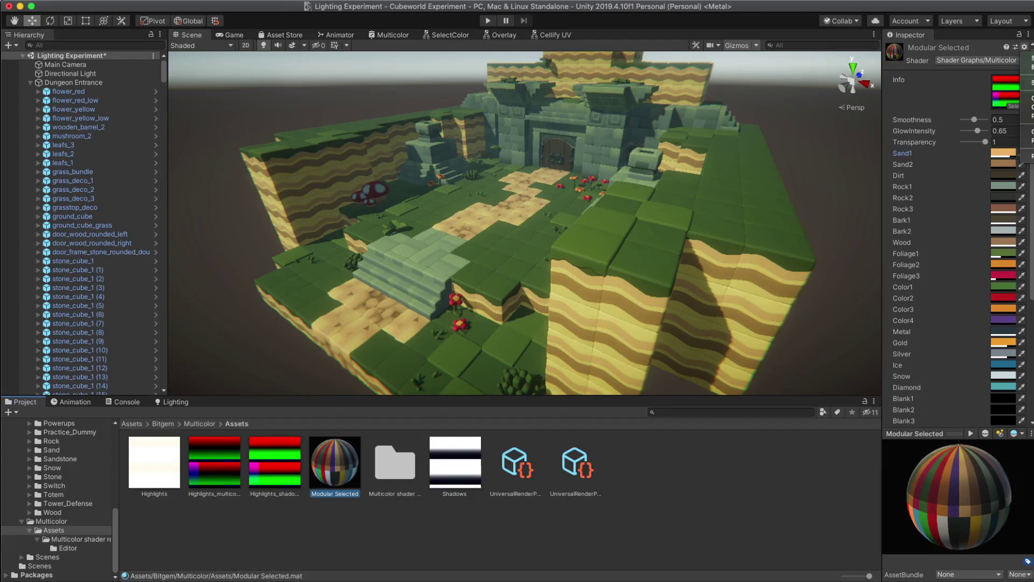
click(1029, 98)
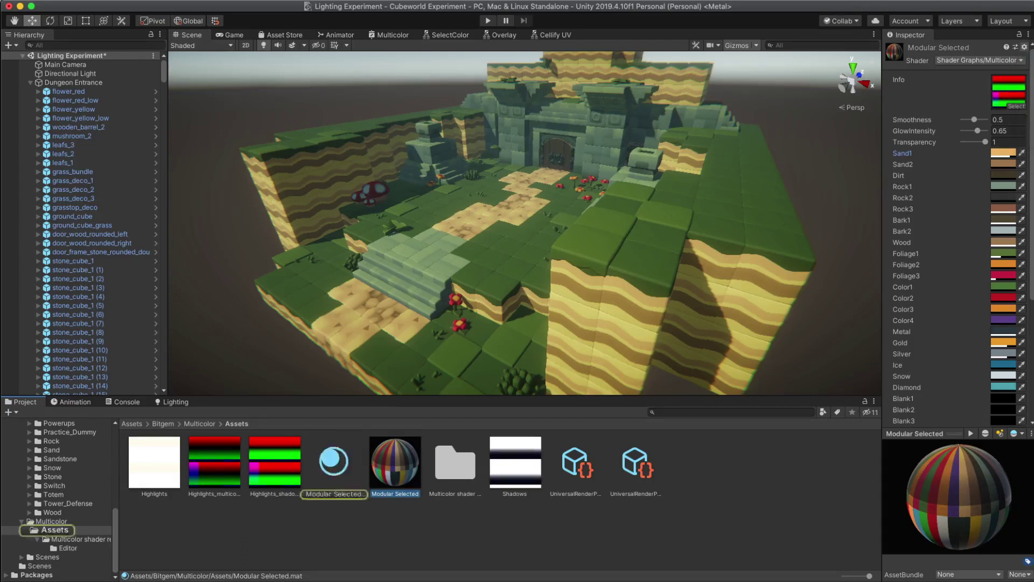
click(343, 496)
key(Return)
key(Right)
key(alt+BackSpace)
key(alt+BackSpace)
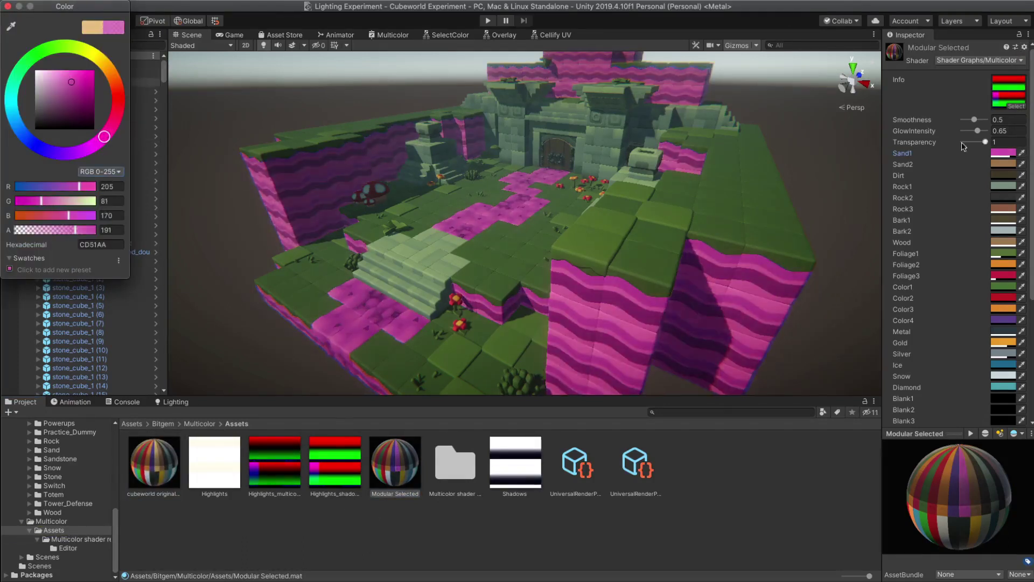
Step: Set Modular Selected's Sand1 color to magenta (CD51AA) and its Foliage1 color to golden yellow
click(1003, 253)
click(77, 91)
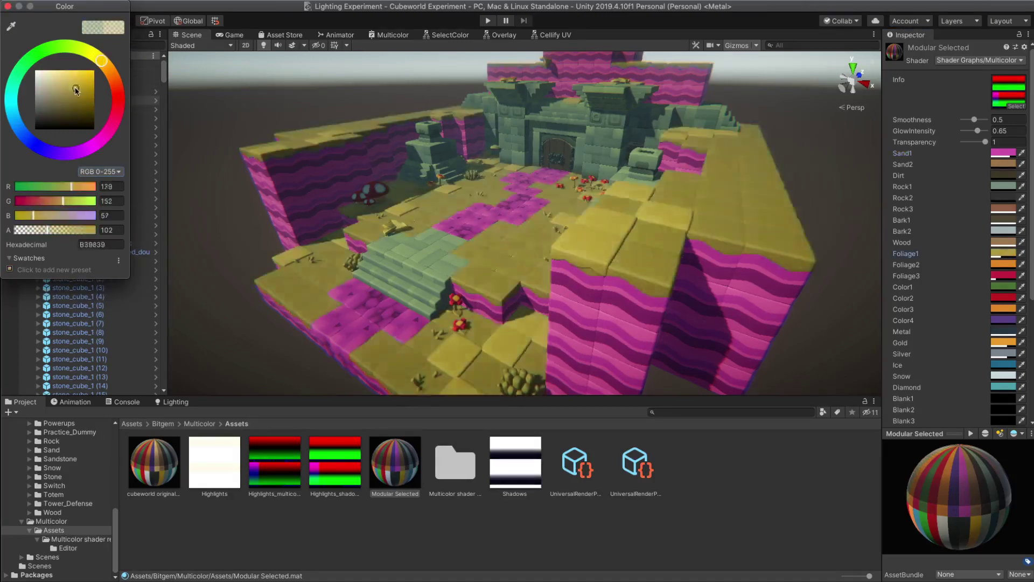
drag(75, 90, 77, 84)
Step: Set Foliage2 to blue, Foliage3 to magenta, Color2 to bright green and Metal to steel blue in Modular Selected
scroll(485, 226, up, 5)
alt+drag(485, 227, 587, 229)
click(1003, 264)
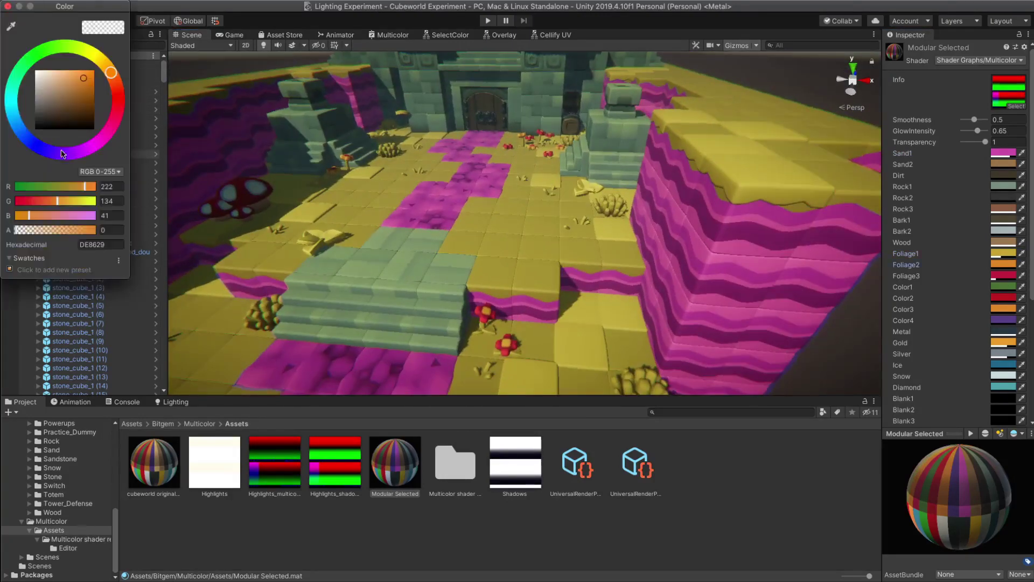
drag(61, 154, 99, 156)
click(1007, 276)
alt+drag(533, 210, 483, 156)
alt+drag(456, 257, 449, 265)
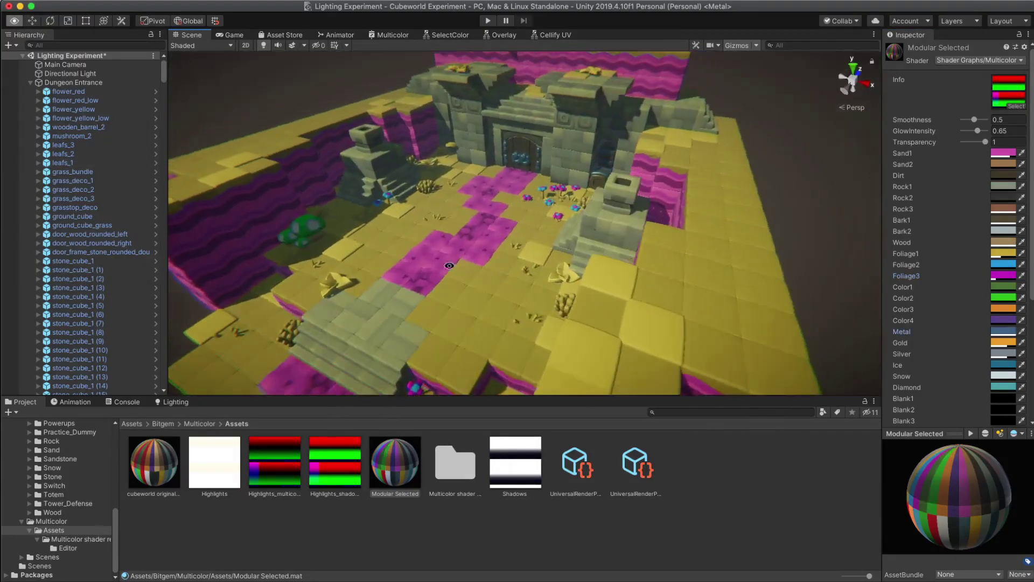
Step: Examine the recolored wooden door and its metal fittings up close, and the dungeon entrance from several distances
click(514, 156)
key(f)
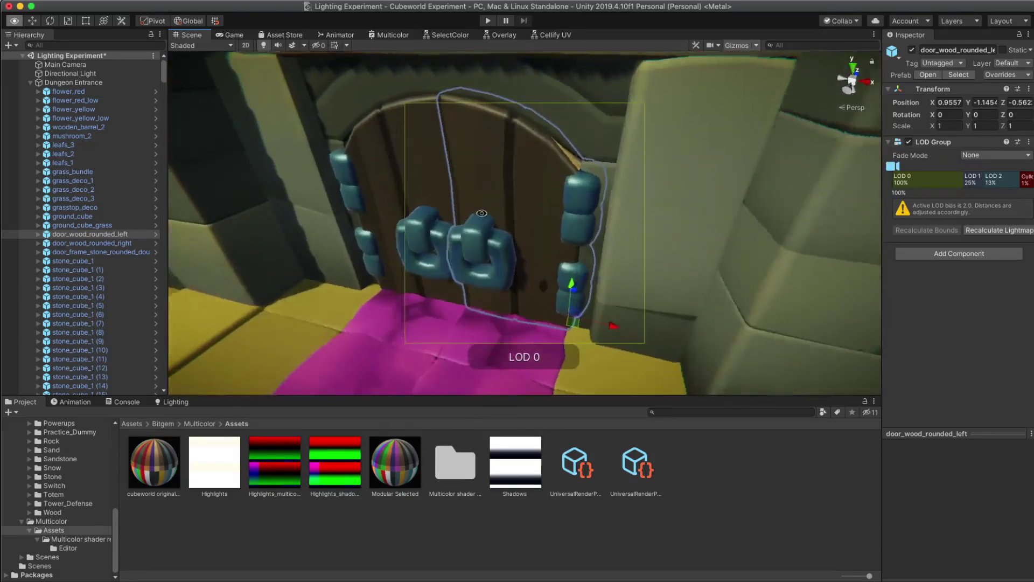
alt+drag(481, 213, 510, 184)
scroll(571, 242, down, 10)
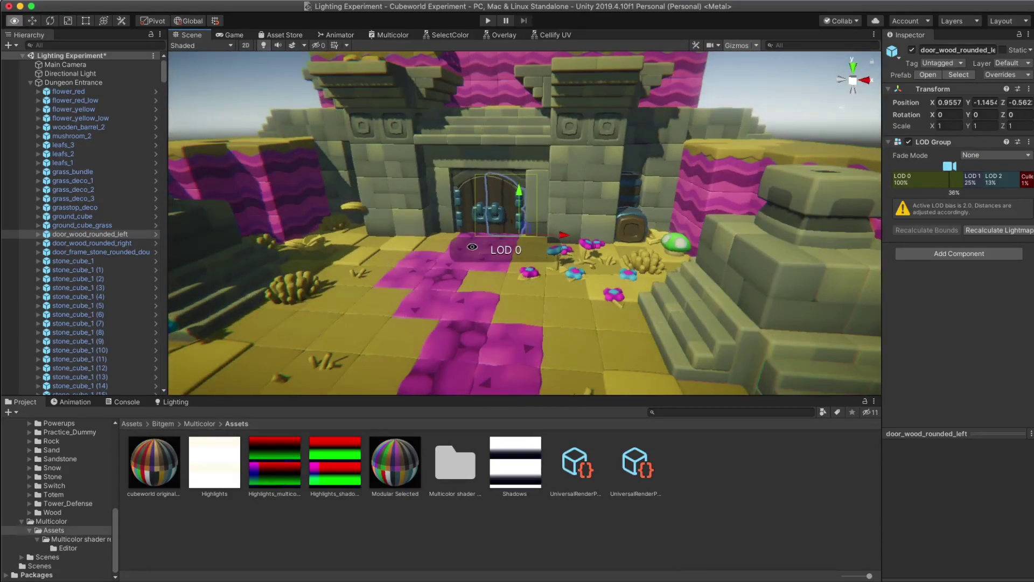
right_drag(471, 247, 444, 232)
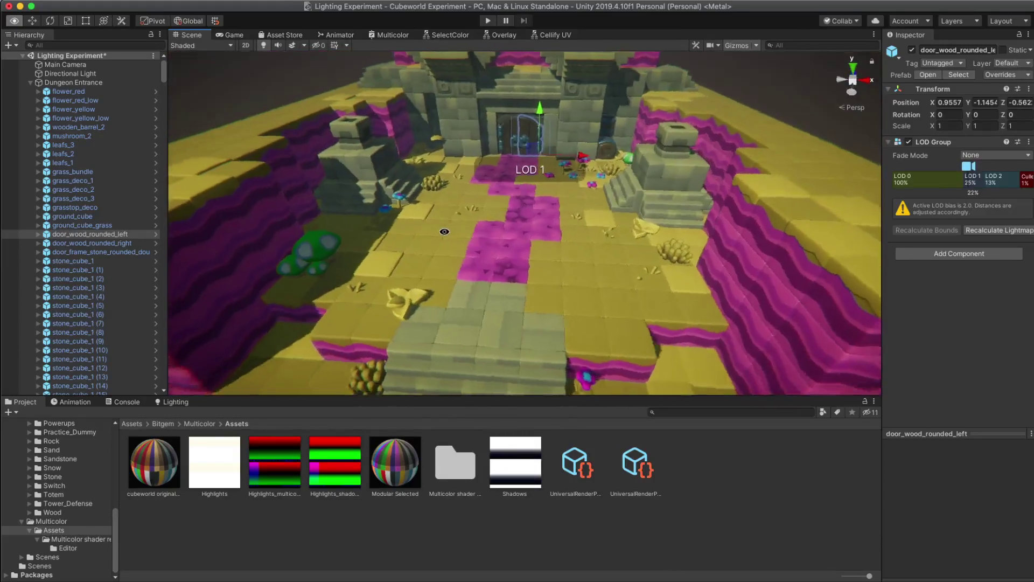
alt+drag(445, 231, 417, 237)
click(313, 94)
mouse_move(474, 248)
alt+right_down()
mouse_move(483, 252)
mouse_move(488, 233)
alt+right_up()
Step: Duplicate the Modular Selected material and rename the copy "cubeworld candyland mat"
click(384, 471)
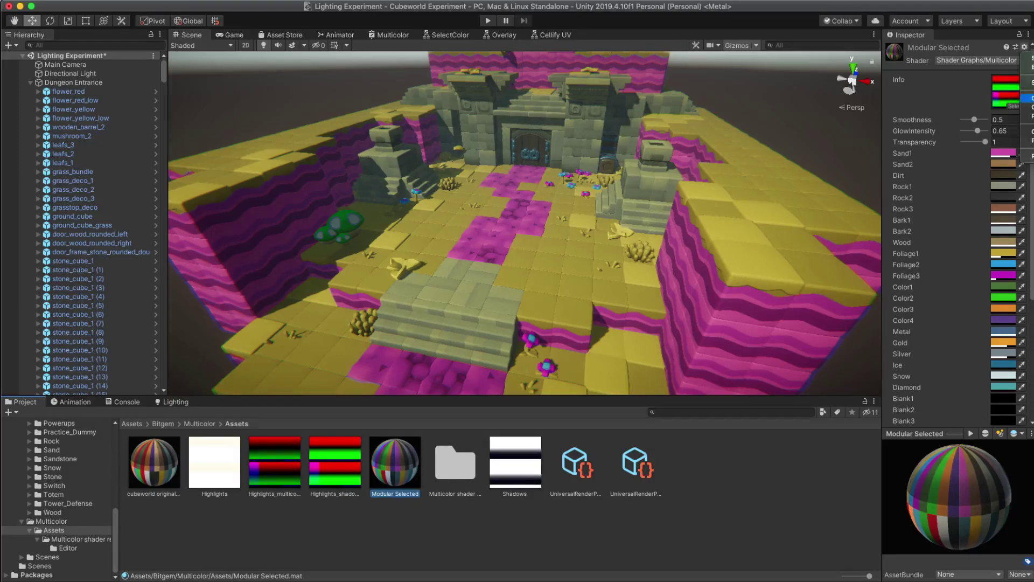
key(super+d)
click(405, 494)
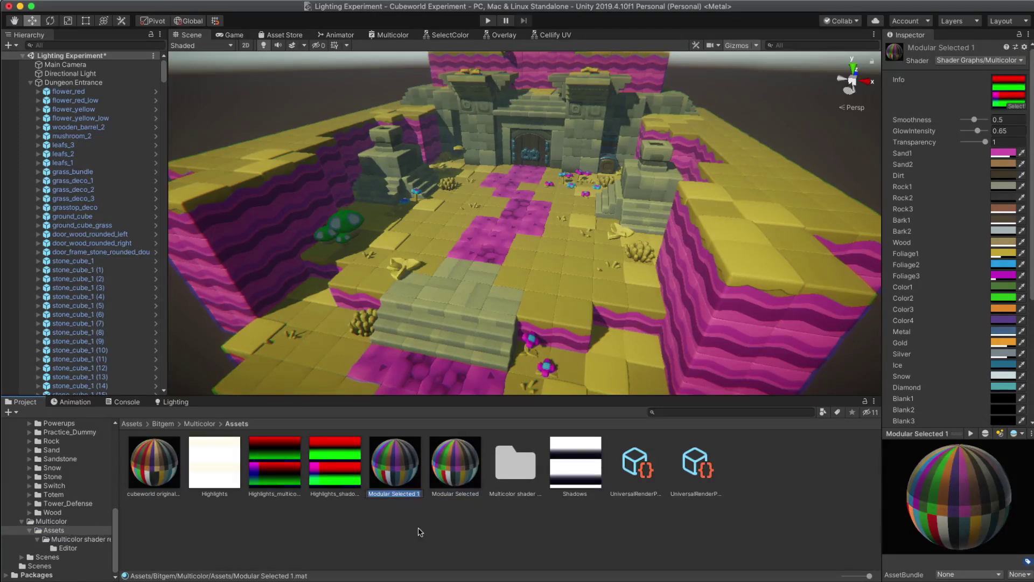
text(cubeworld candyland mat)
key(Return)
Step: Set Modular Selected's Sand1 color to teal (437B7D) and its Foliage1 color to green
click(446, 494)
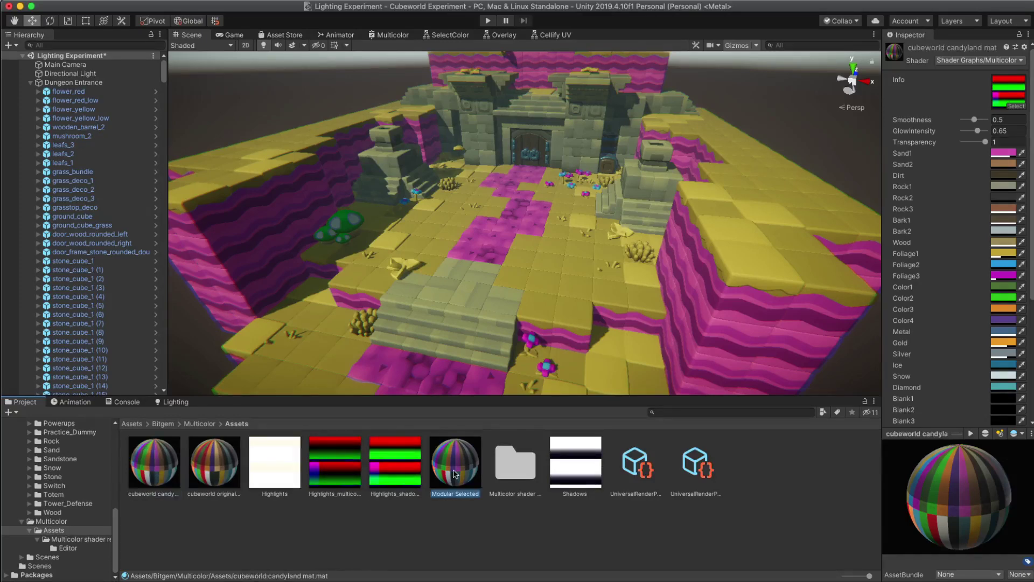
click(1007, 154)
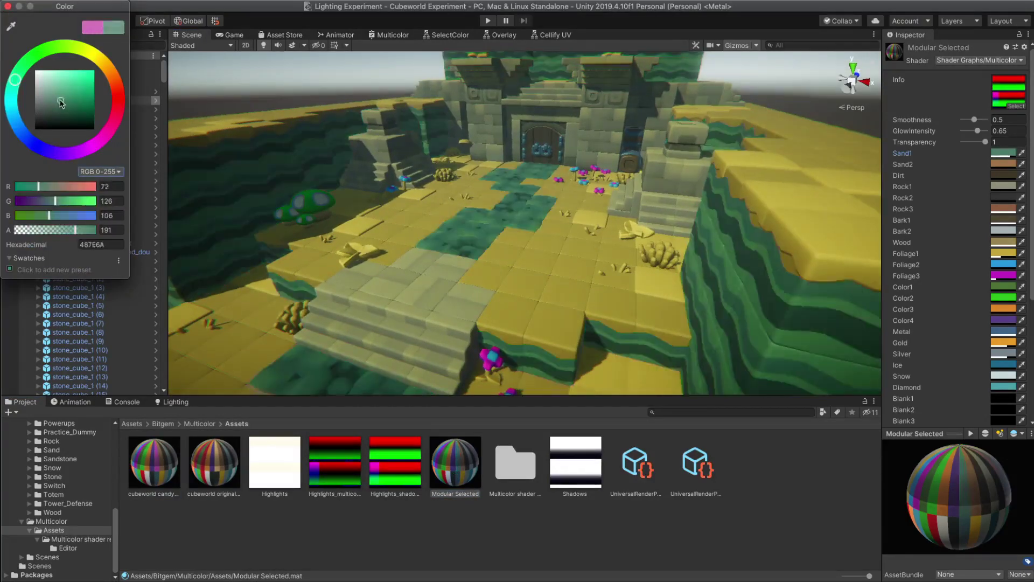
drag(11, 98, 13, 86)
click(70, 99)
click(1003, 152)
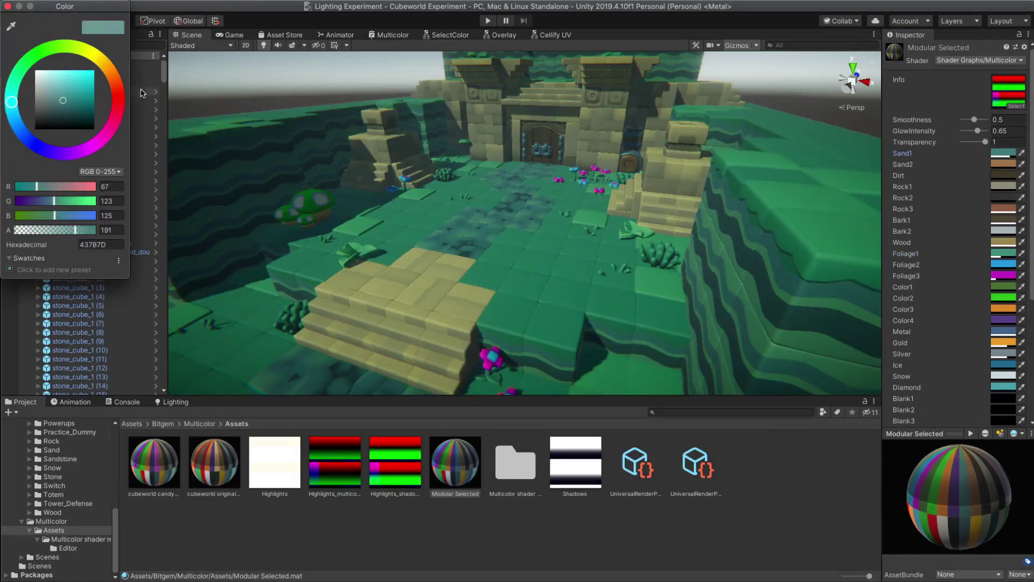
Step: Set the Foliage2 color to pale blue (80AAC3) and Foliage3 to deep blue (2266C0)
click(1004, 264)
click(56, 84)
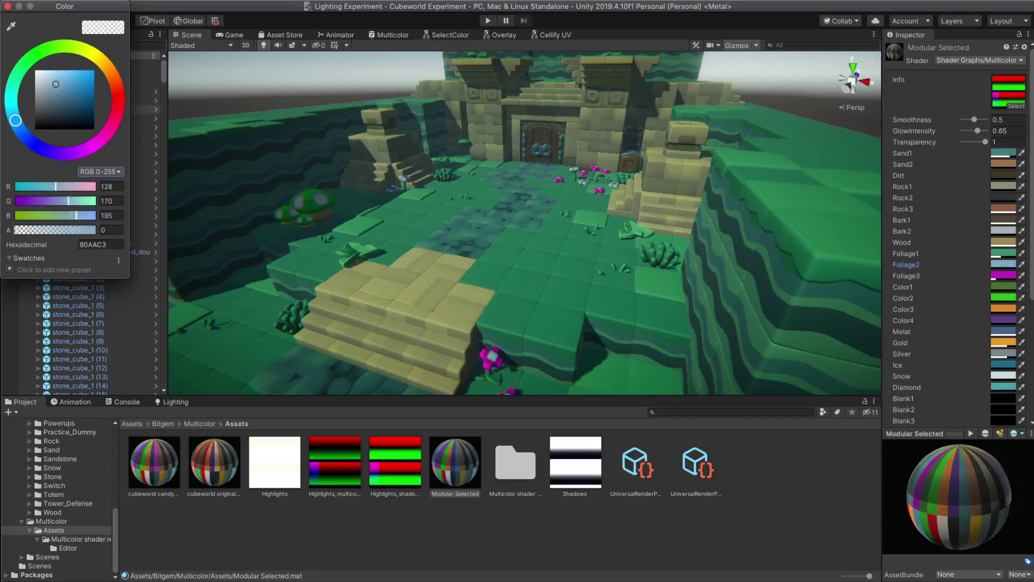
click(1003, 275)
drag(41, 52, 21, 130)
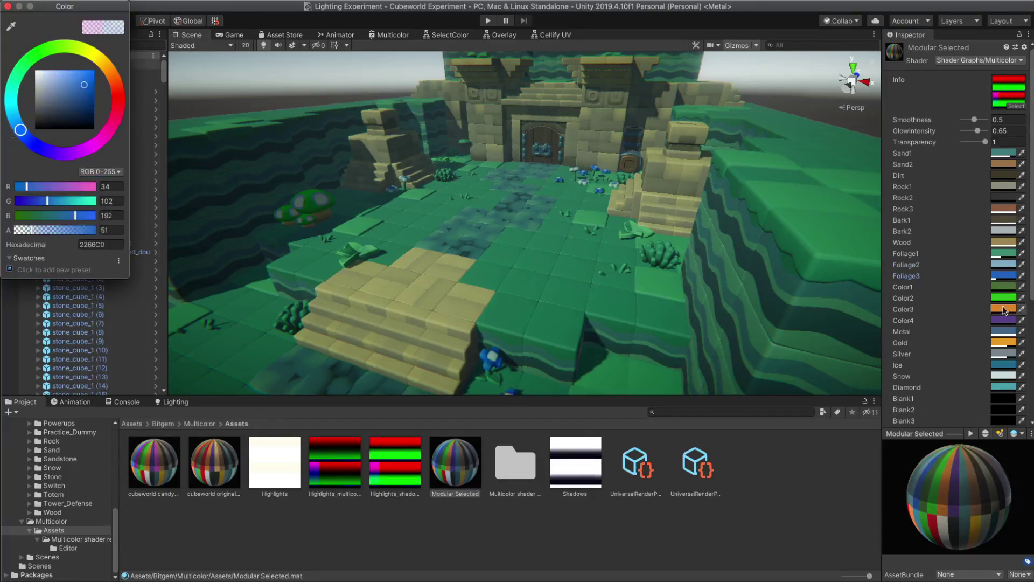
Step: Set the Color1 and Color2 properties of Modular Selected to olive tones
click(1003, 286)
click(92, 55)
click(69, 92)
click(1003, 298)
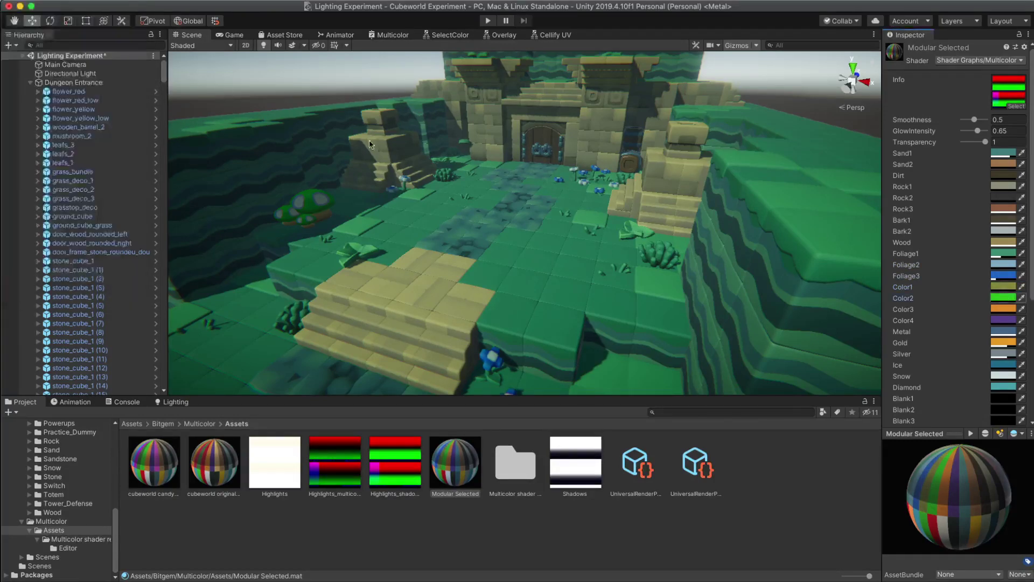
click(95, 53)
click(57, 91)
Step: Recolor Rock1 to muted teal, Bark2 to yellow-green, Wood to pale teal and Gold to yellow, undoing unwanted color trials
alt+drag(525, 175, 652, 189)
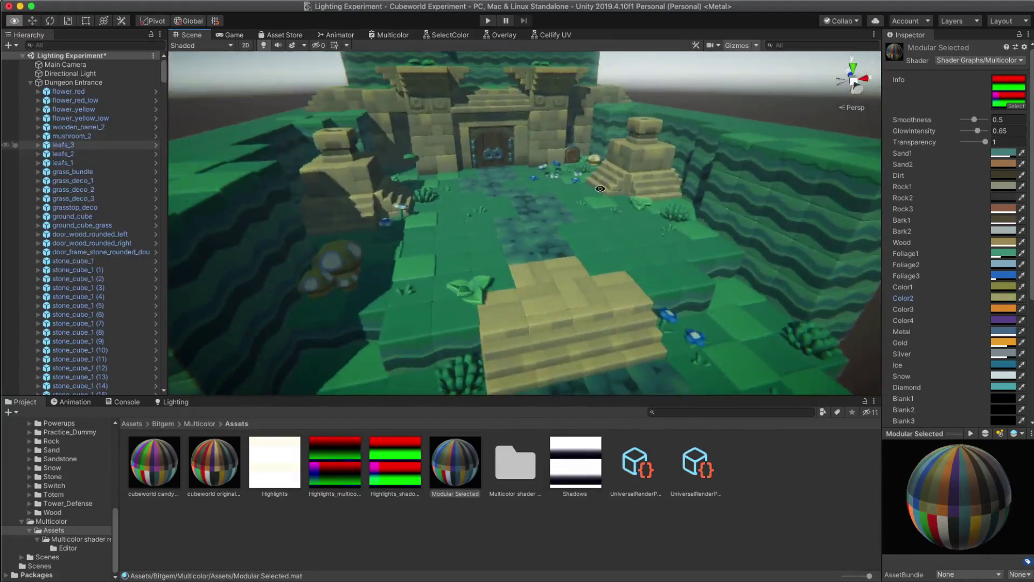
click(1004, 186)
click(13, 87)
drag(53, 115, 55, 98)
key(super+z)
key(super+z)
key(super+z)
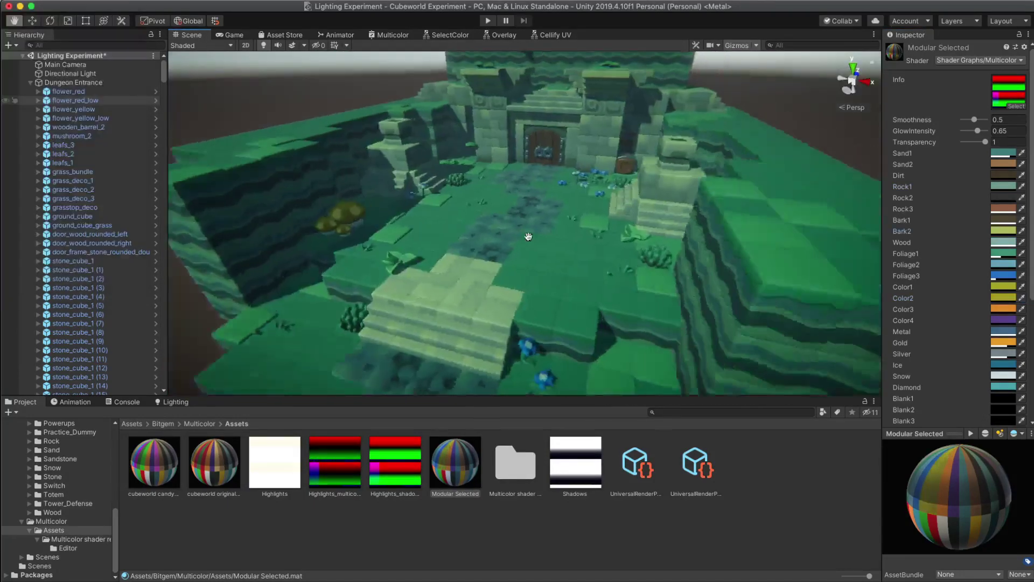
Step: Duplicate the Modular Selected material and rename the copy "cubeworld zombie land mat"
alt+drag(526, 235, 727, 178)
click(1025, 48)
key(super+d)
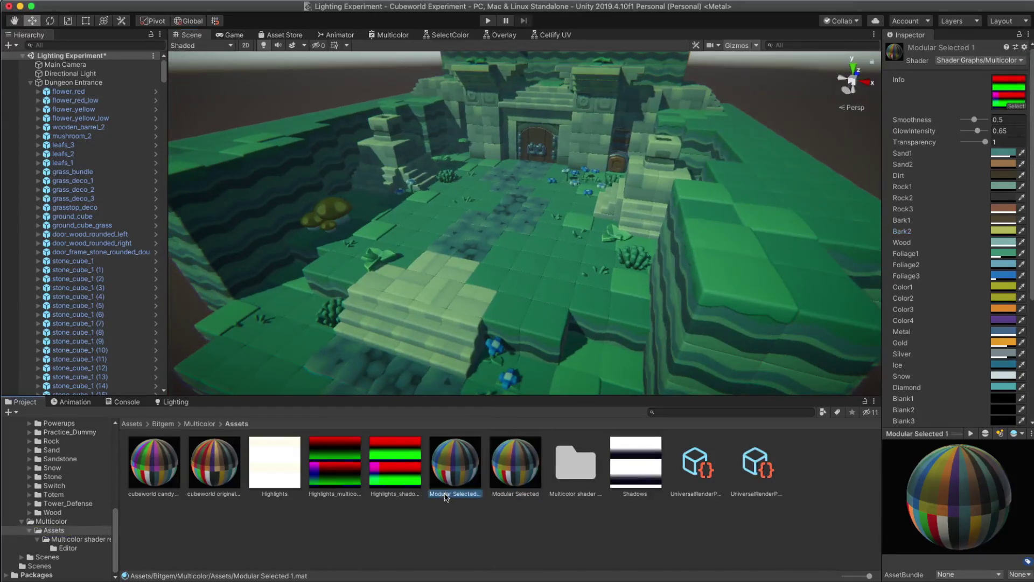
key(z)
click(469, 493)
text(cubeworld zombie land mat)
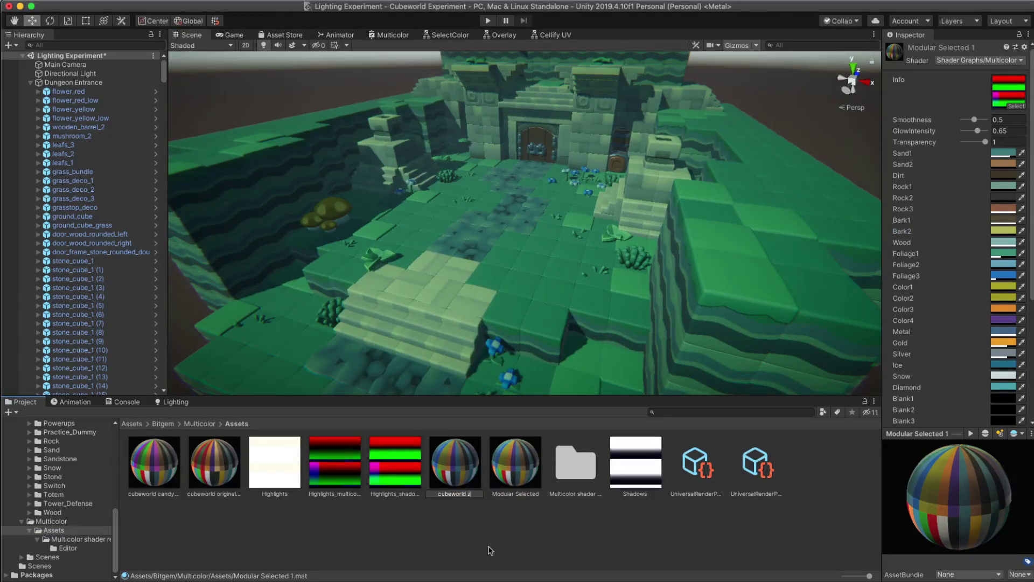
key(Return)
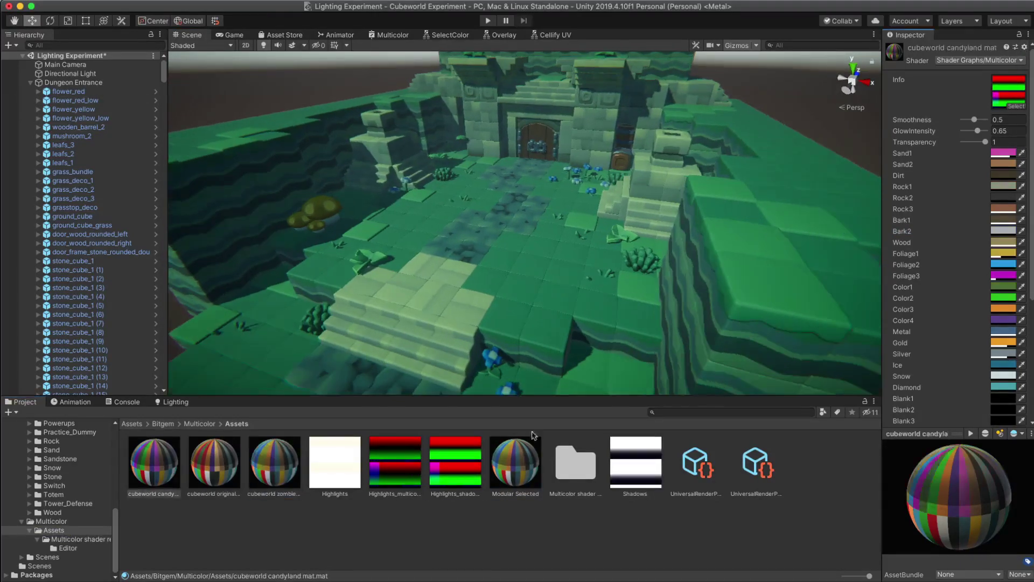
Step: Paste the copied cubeworld candyland mat properties onto the Modular Selected material
click(522, 456)
click(1024, 48)
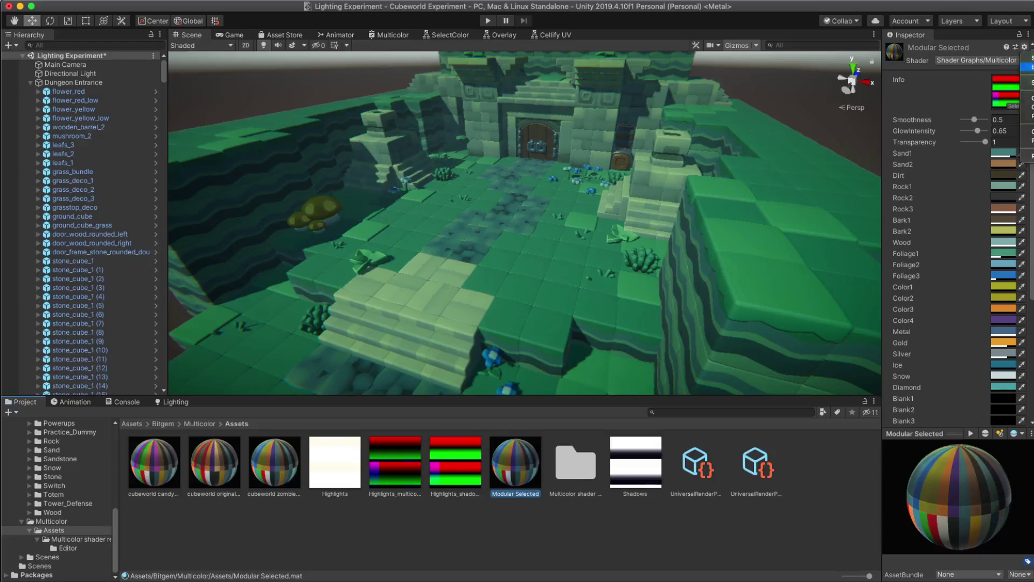
click(1029, 116)
Step: Copy the material properties of cubeworld original mat and paste them onto Modular Selected
click(229, 475)
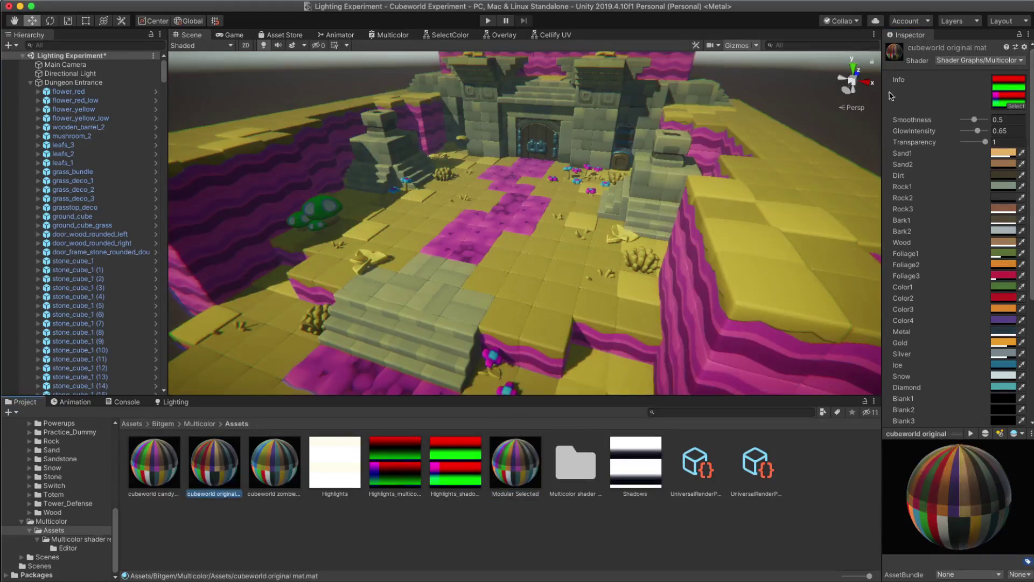
click(1024, 46)
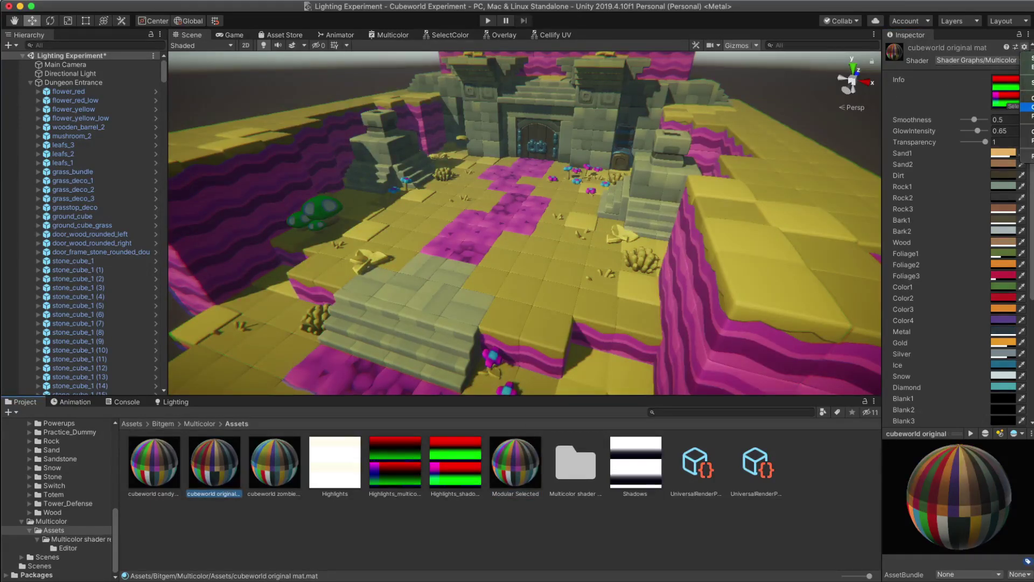
click(1031, 108)
click(516, 464)
click(1025, 47)
click(1030, 116)
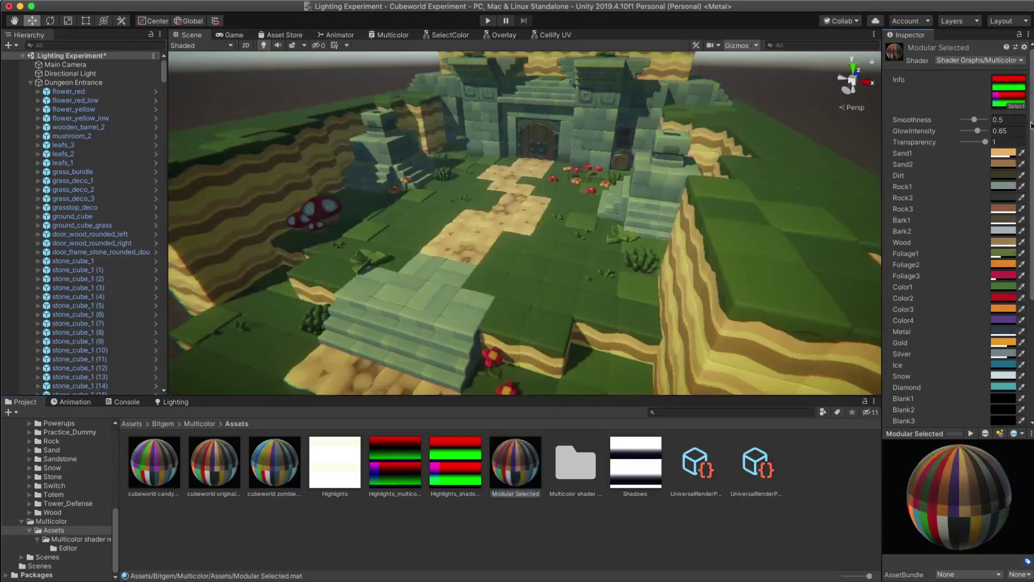
Step: Set Modular Selected's Sand1 color to muted pink (C160A6) and its Color2 to turquoise green
scroll(588, 223, down, 3)
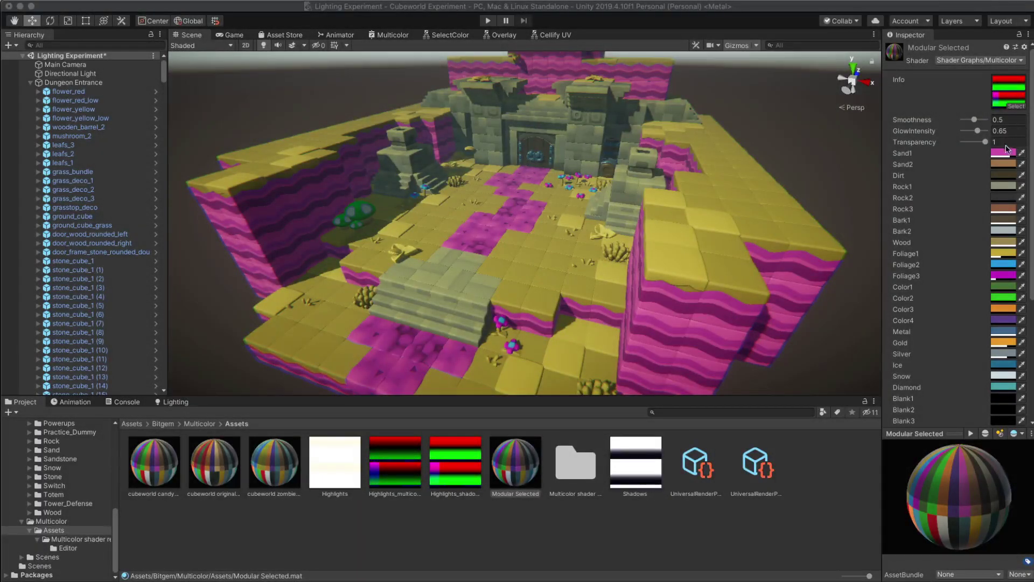
click(1002, 156)
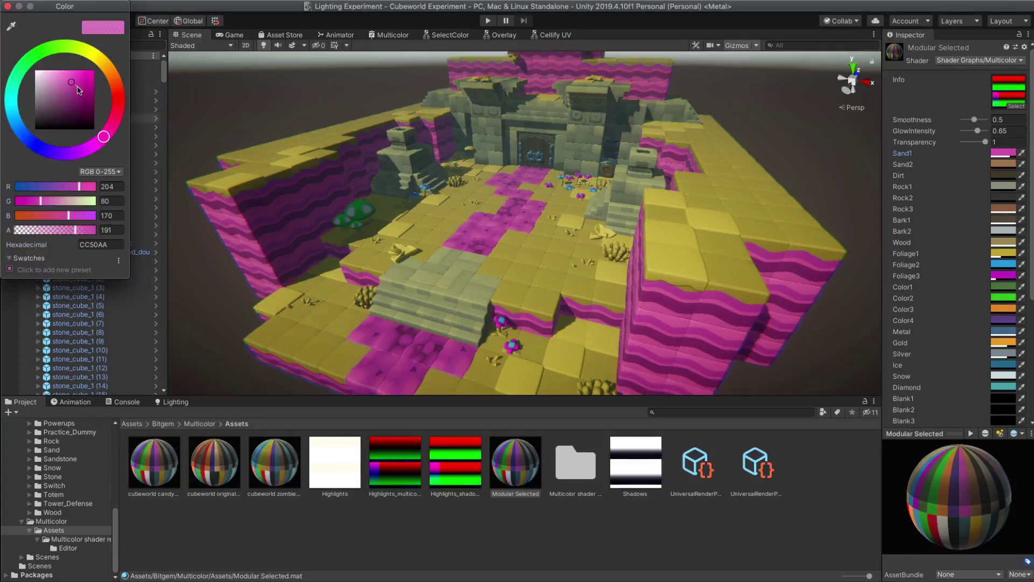
drag(78, 87, 64, 85)
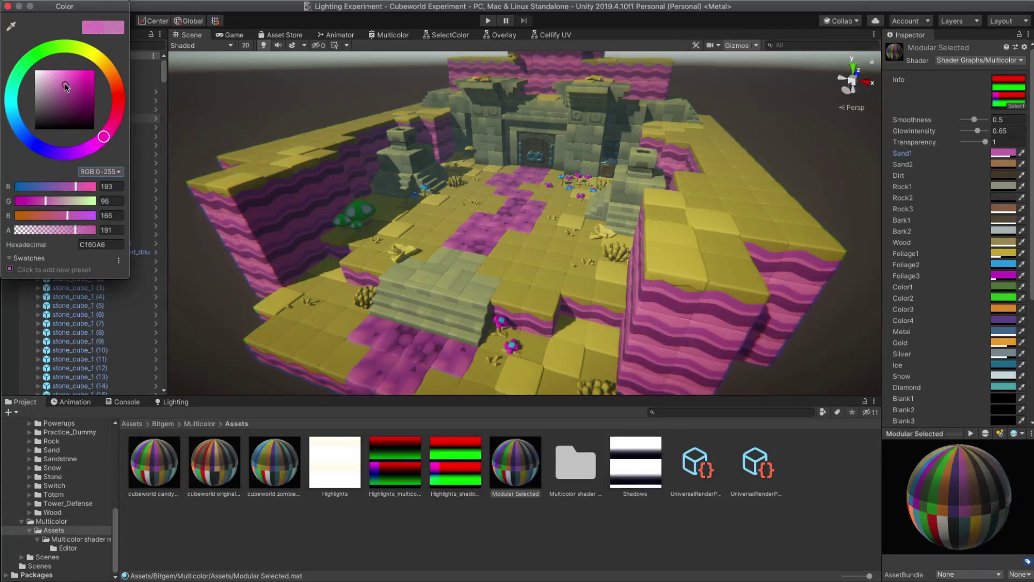
click(1002, 297)
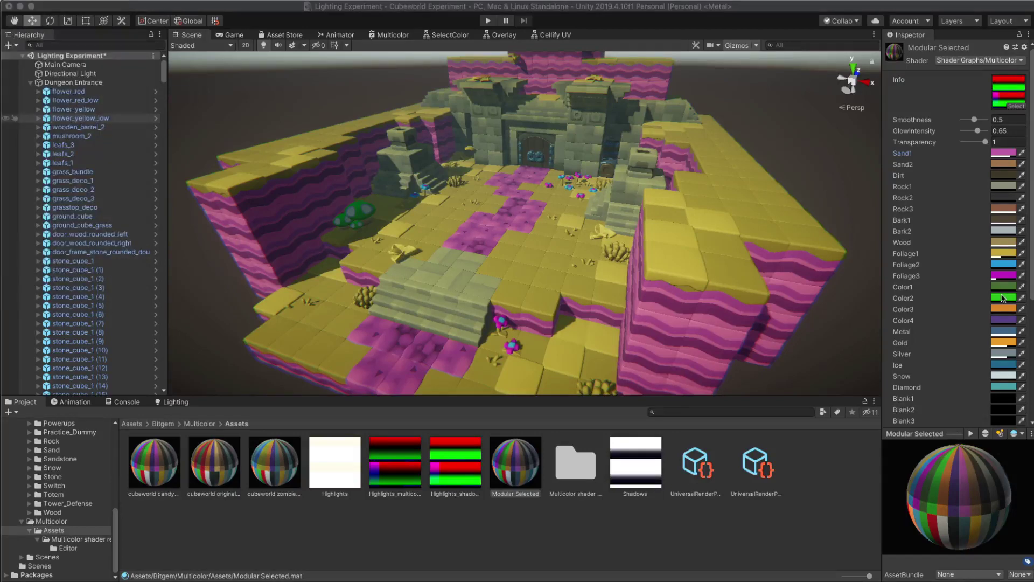
click(1002, 296)
mouse_move(99, 62)
mouse_down()
mouse_move(3, 53)
mouse_move(12, 88)
mouse_up()
click(7, 6)
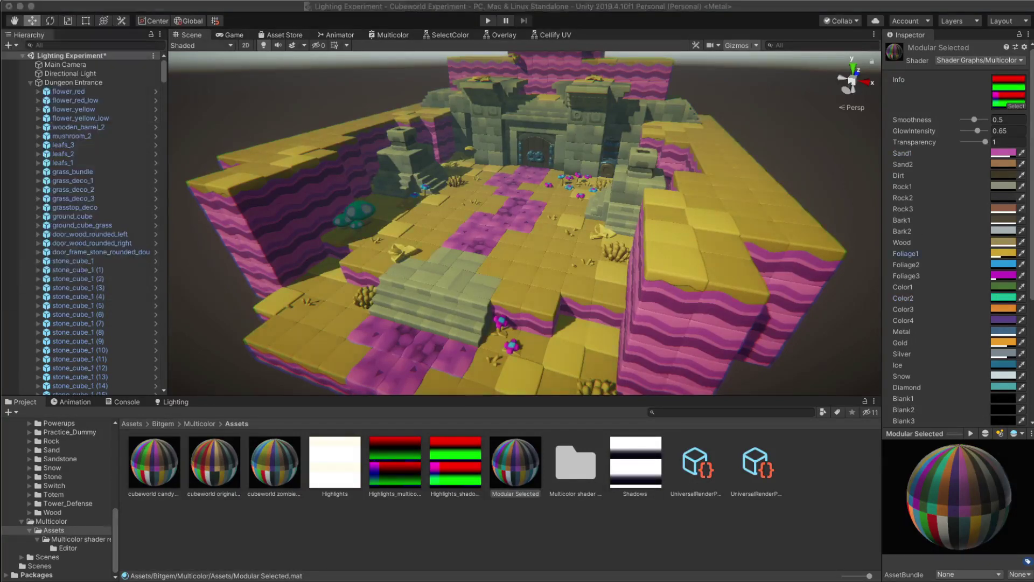
Step: Show Cube_World's _Textures folder and sample the Sand1 color from the sand strip of cubeworld_texture
drag(115, 530, 116, 446)
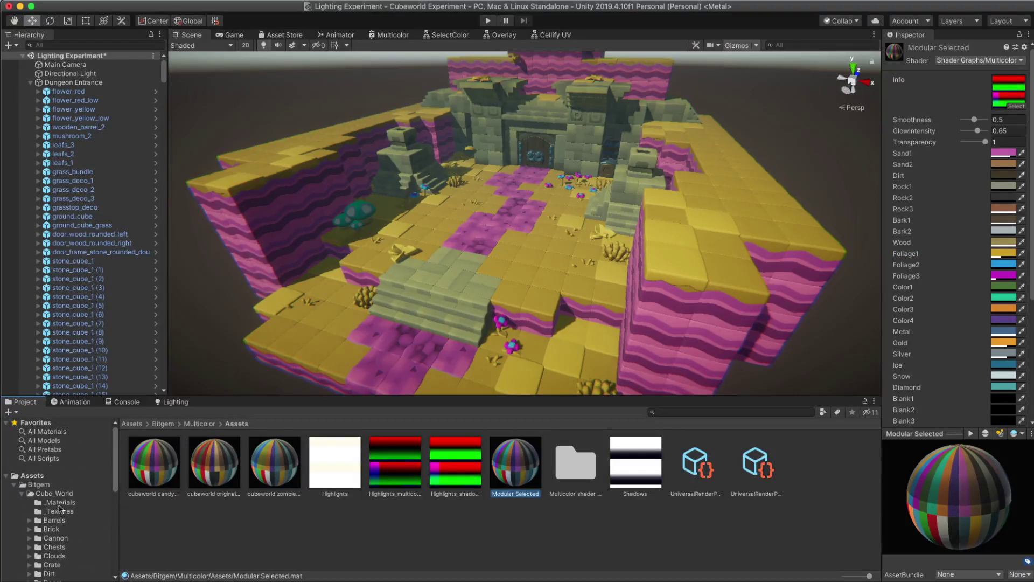
click(59, 511)
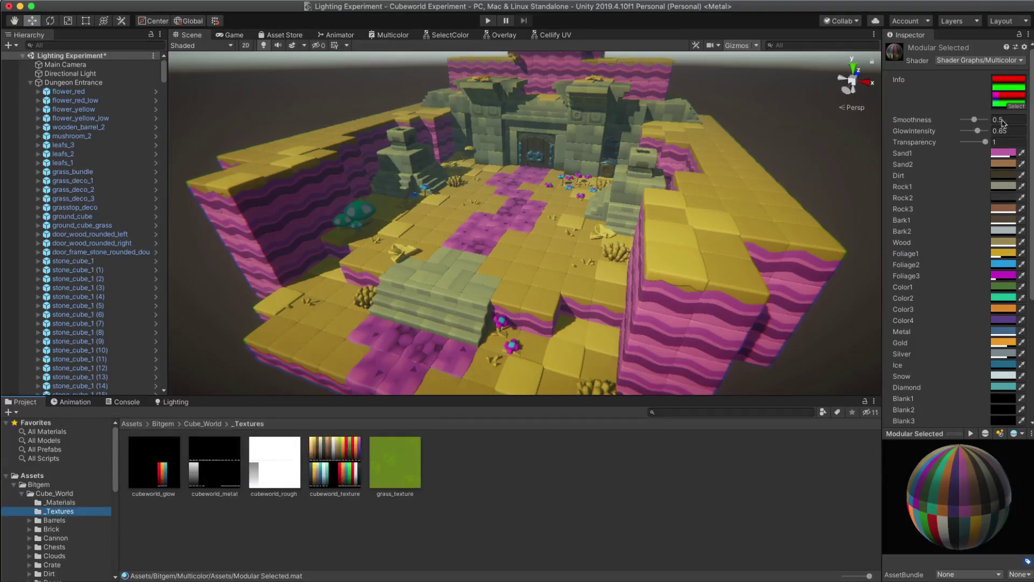
click(1022, 154)
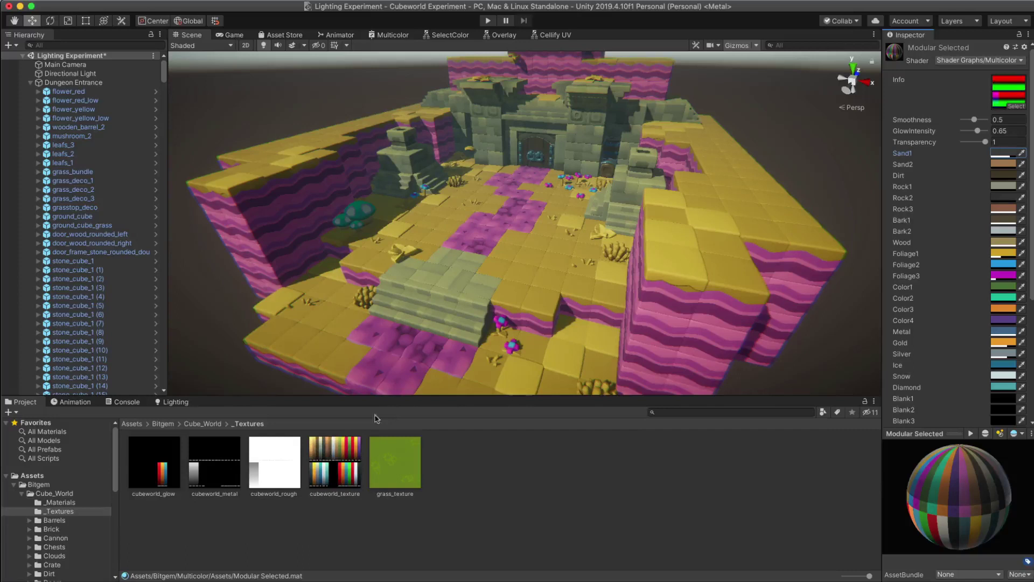
click(311, 450)
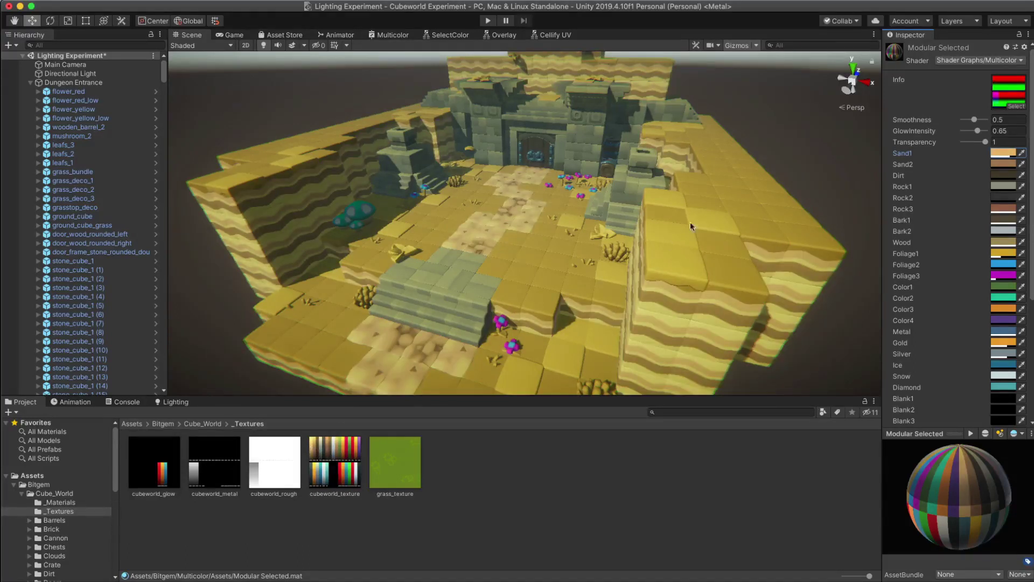
Step: Sample the Sand2 and Rock1 colors of Modular Selected from their strips in cubeworld_texture
click(1022, 164)
click(315, 451)
click(1022, 187)
click(322, 452)
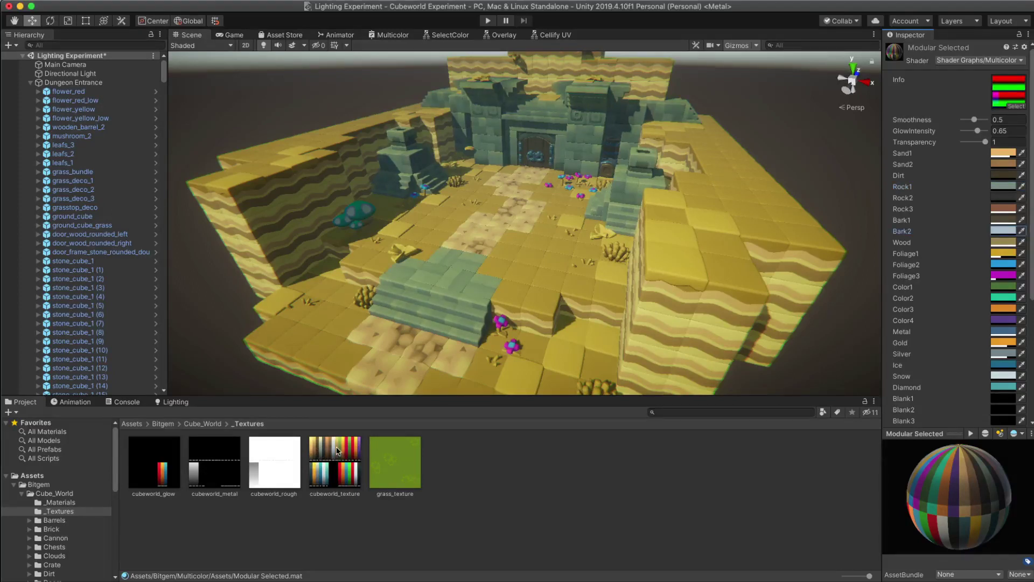
Step: Sample green for Foliage1, orange for Foliage2 and red for Foliage3 from the cubeworld_texture strips
click(1021, 253)
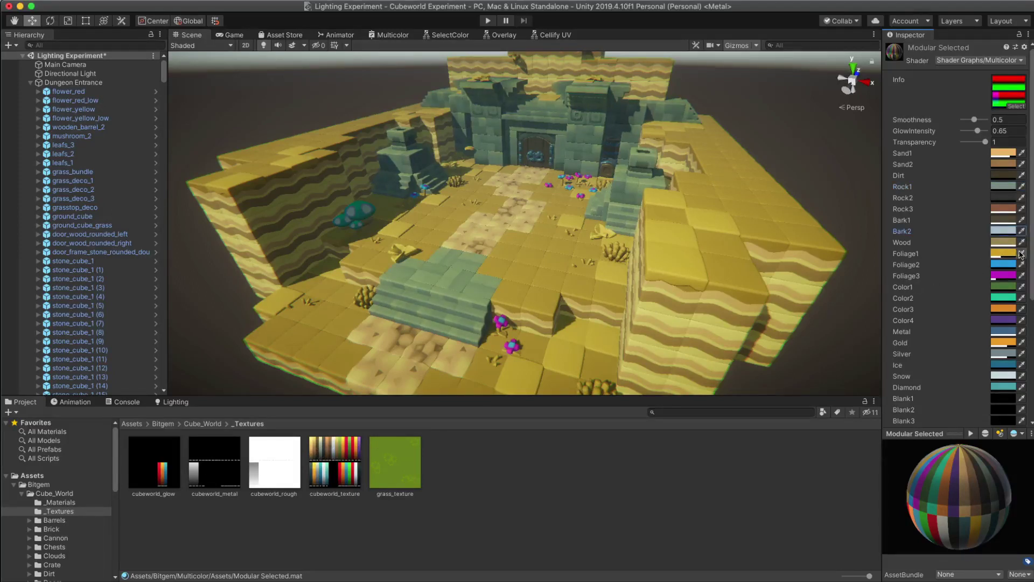
click(340, 453)
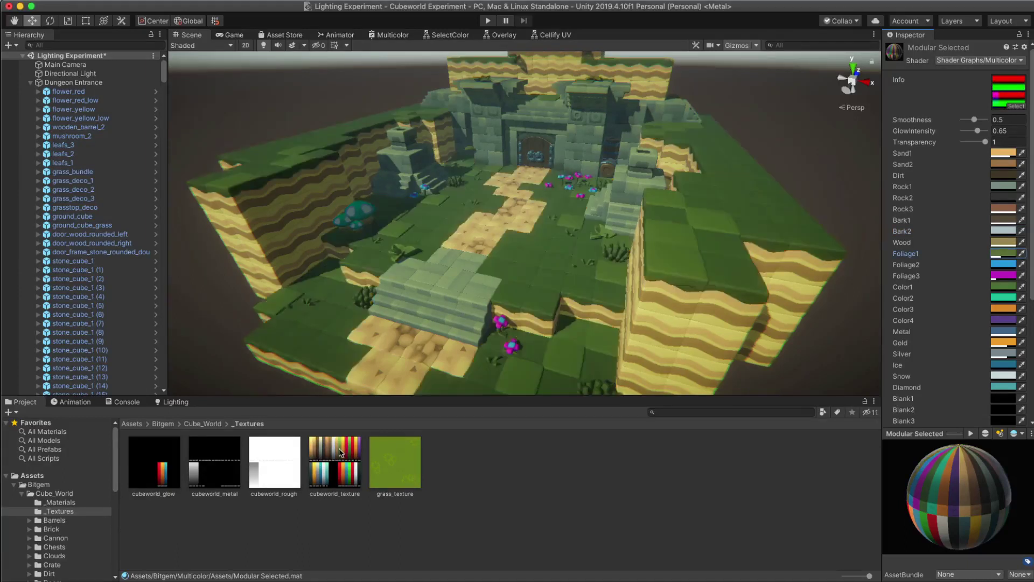
click(1022, 264)
click(345, 451)
click(1022, 275)
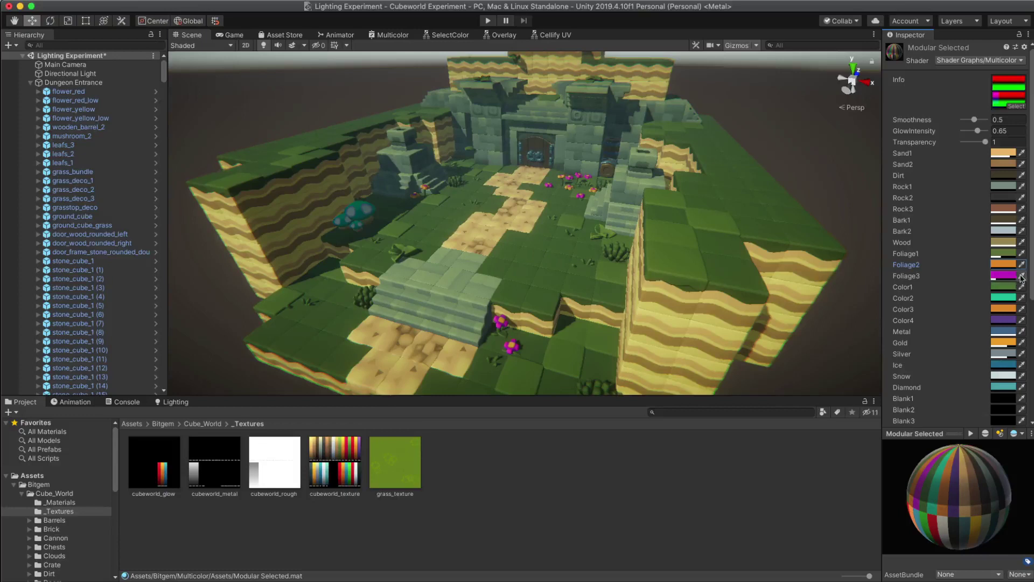
click(347, 452)
Step: Sample the Color1, Metal and Color2 colors of Modular Selected from the matching cubeworld_texture strips
click(1022, 287)
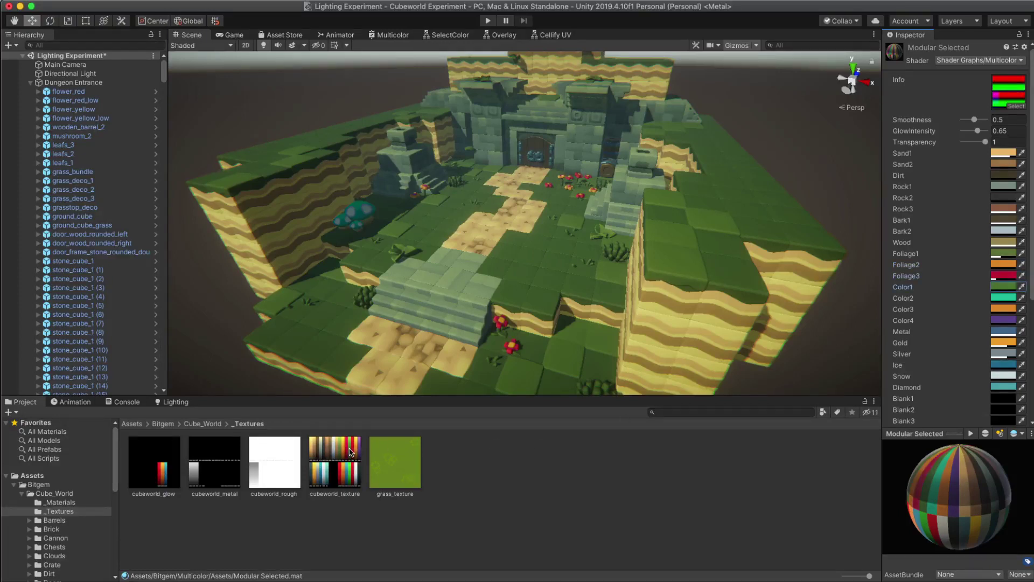
click(1021, 331)
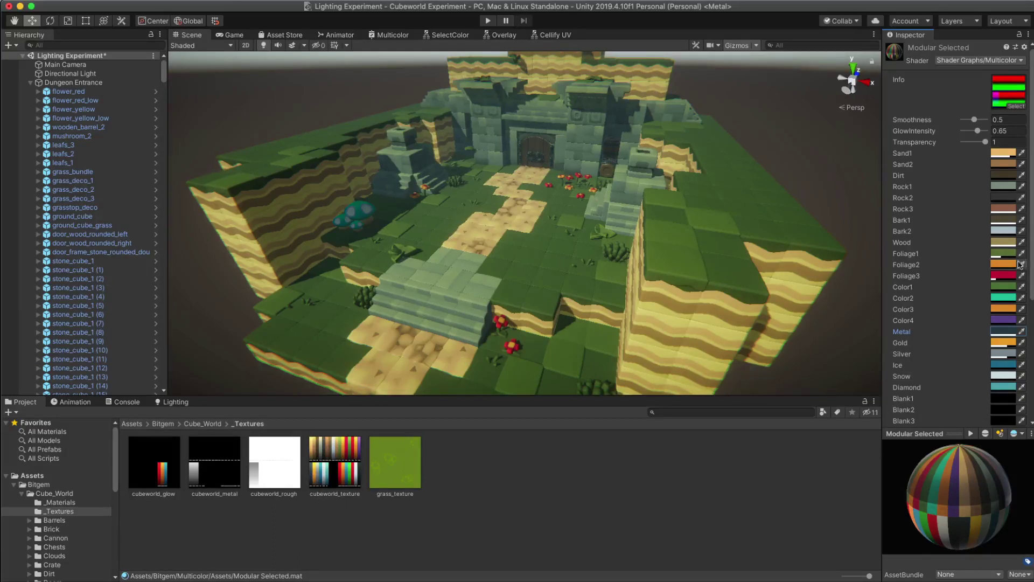
click(1022, 298)
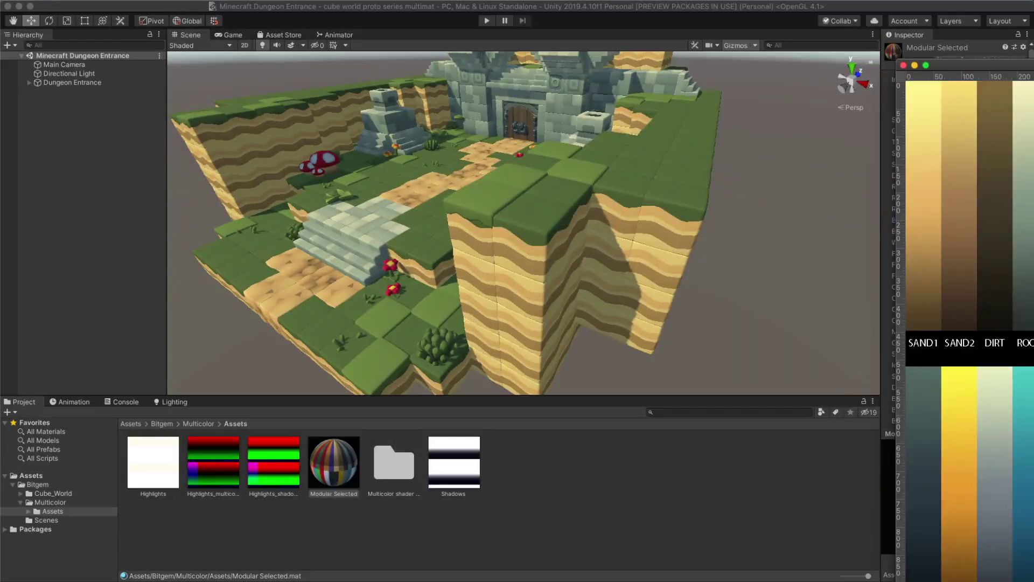
Step: In the Minecraft Dungeon Entrance project, open the Multicolor shader graph from the Multicolor shader related folder
drag(1033, 65, 365, 2)
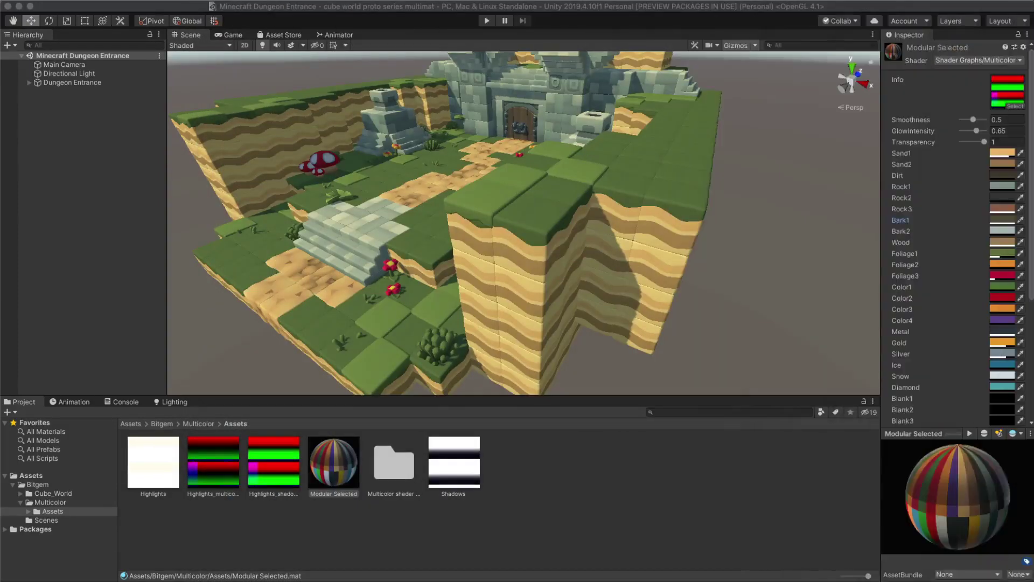
click(286, 340)
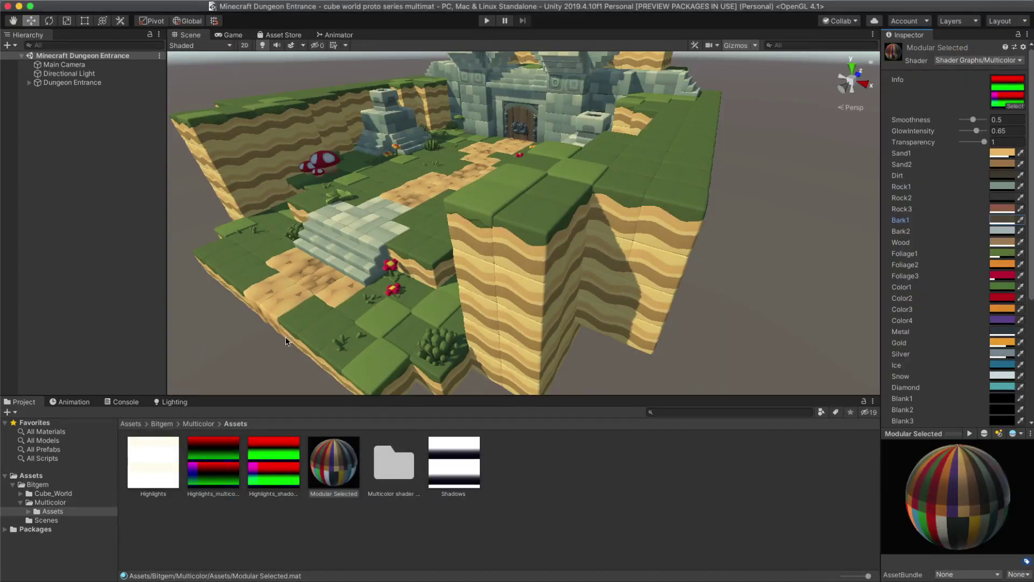
click(29, 511)
click(61, 520)
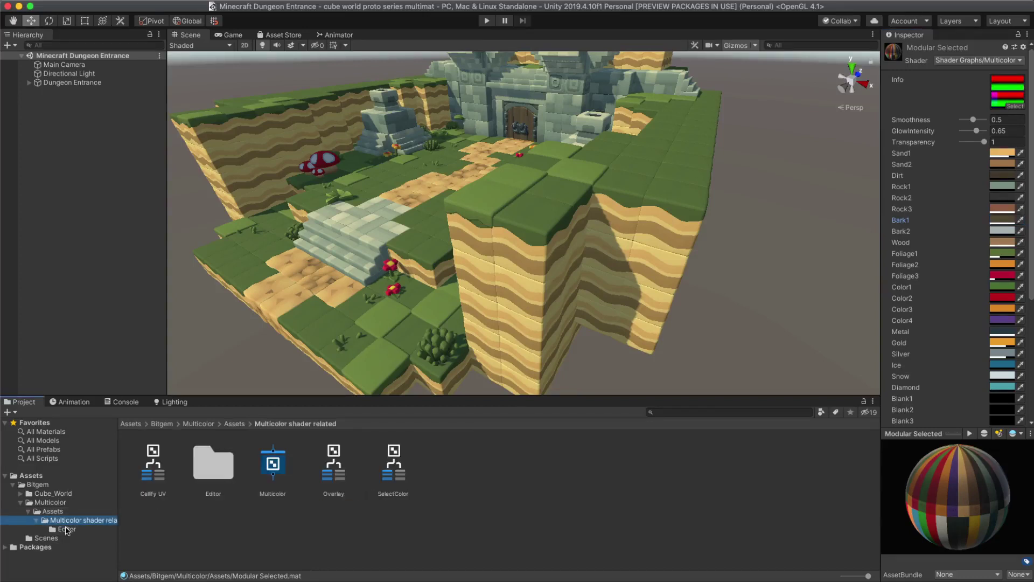
click(272, 465)
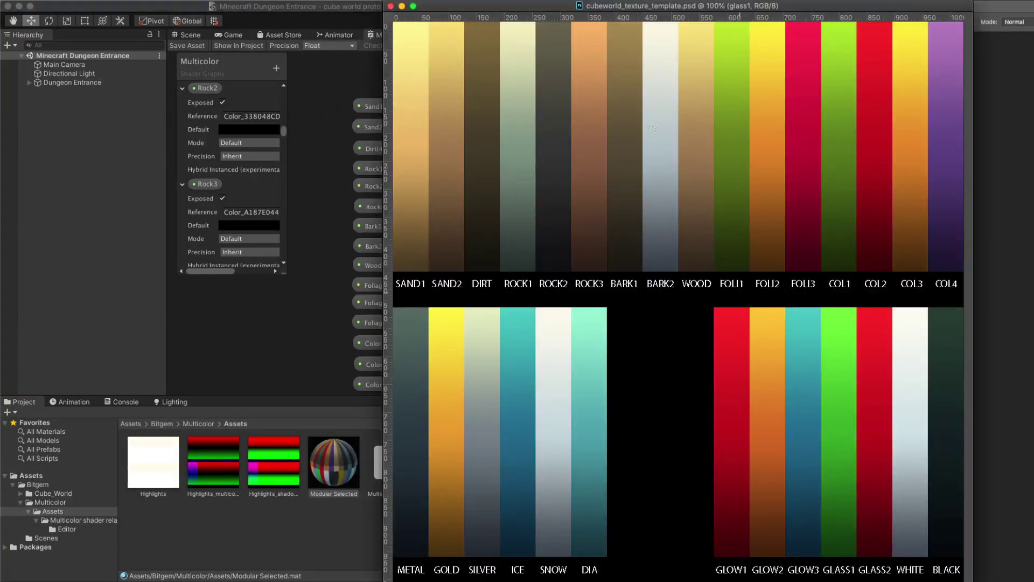
Step: Rename the Sand1 property of the Multicolor shader graph to "Something Else" and save the asset
drag(607, 8, 666, 5)
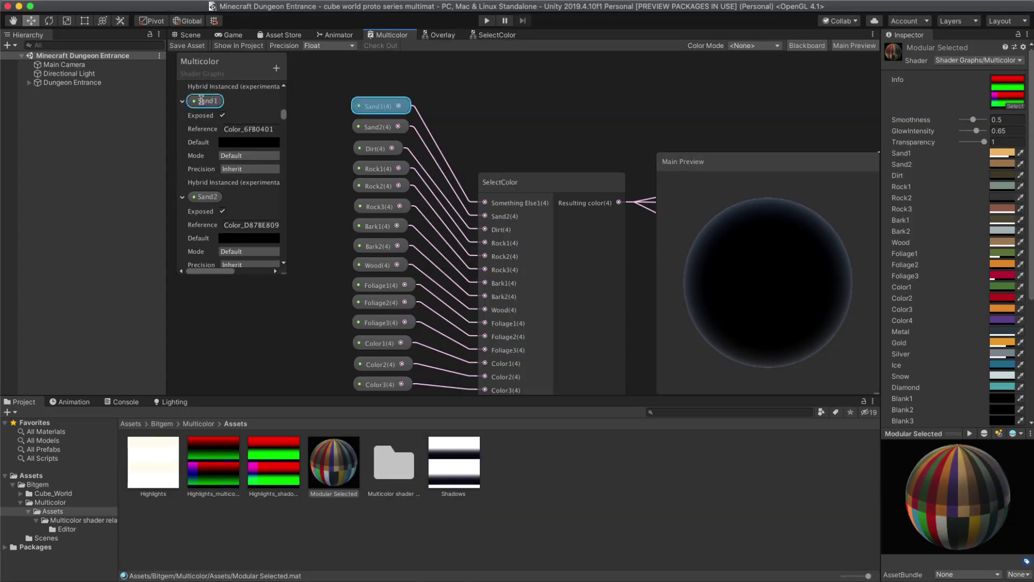
double_click(213, 101)
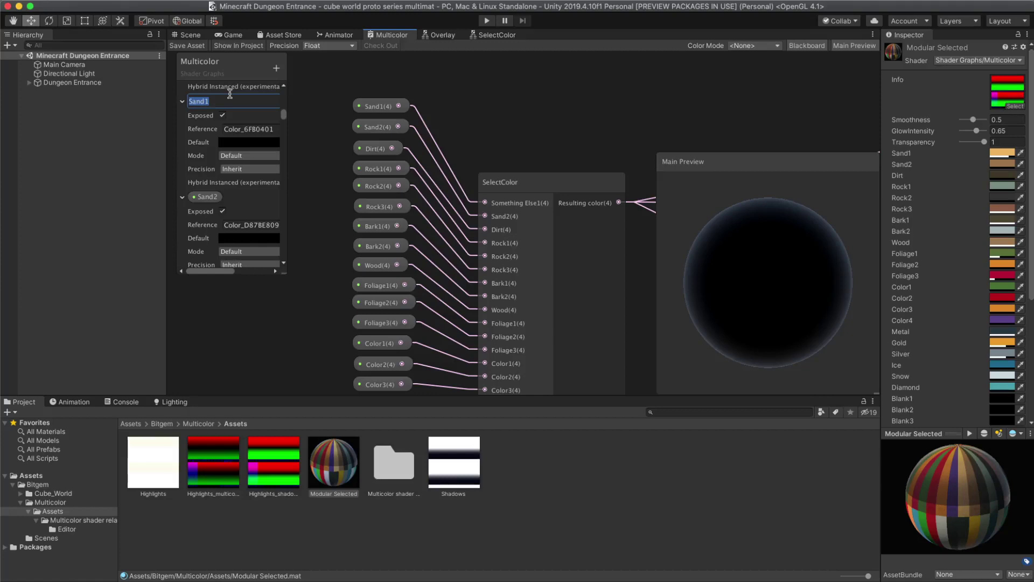
text(Something Else)
key(Return)
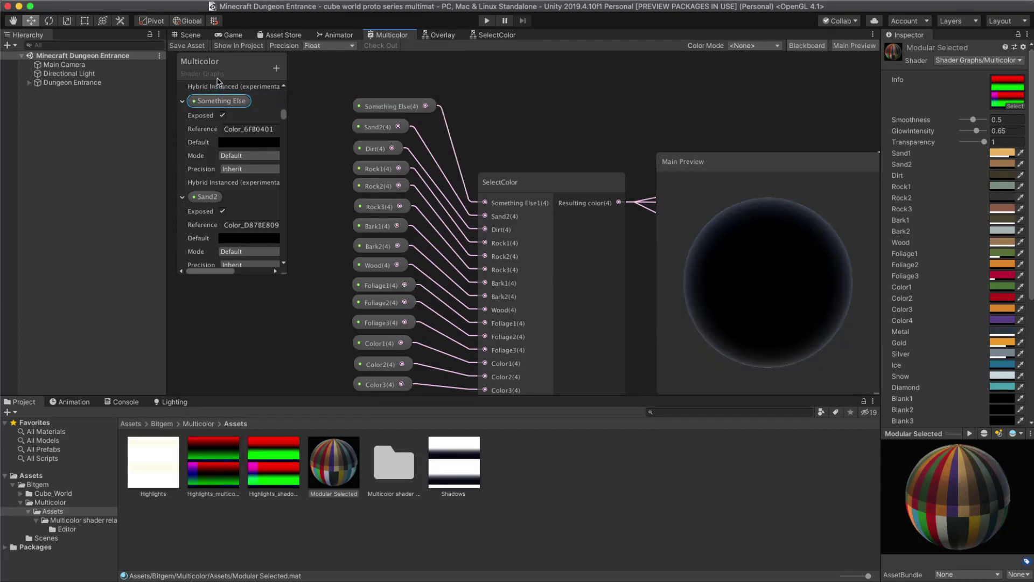
click(186, 45)
Step: Rename the Something Else property back to "Sand1" and save the shader graph asset
double_click(222, 101)
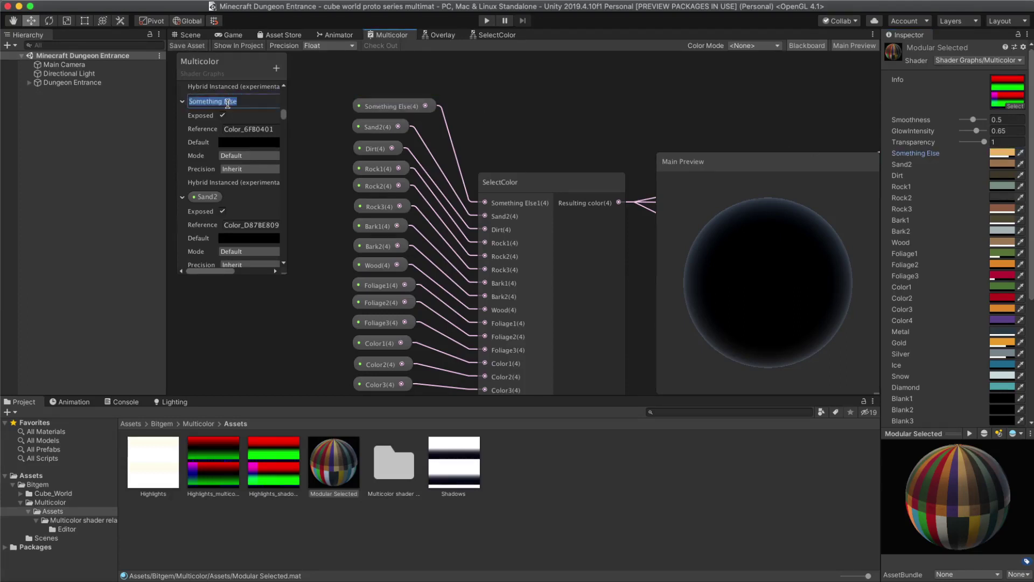
text(Sand1)
click(192, 47)
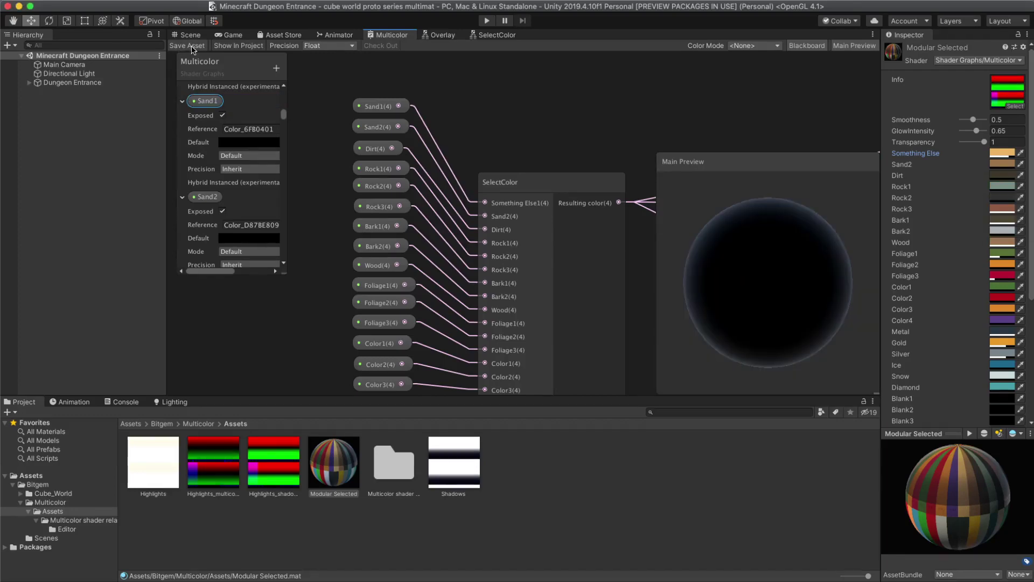